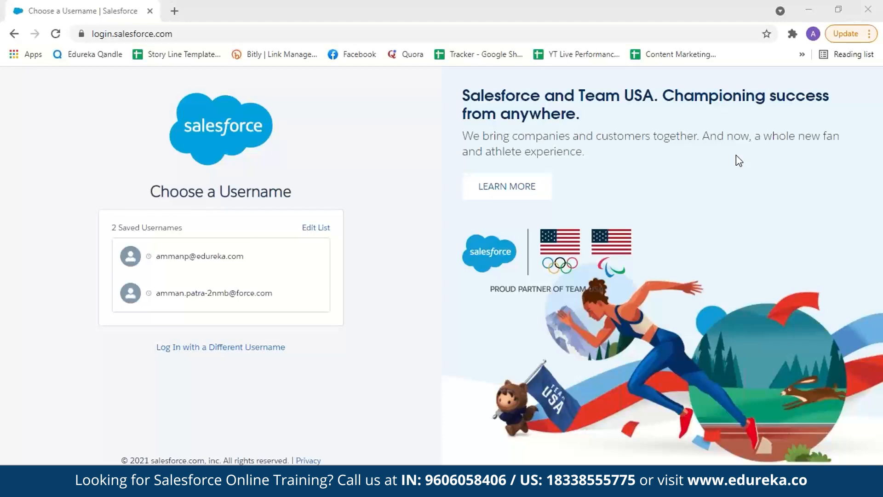
Log in with the first saved username by entering the account password
click(256, 259)
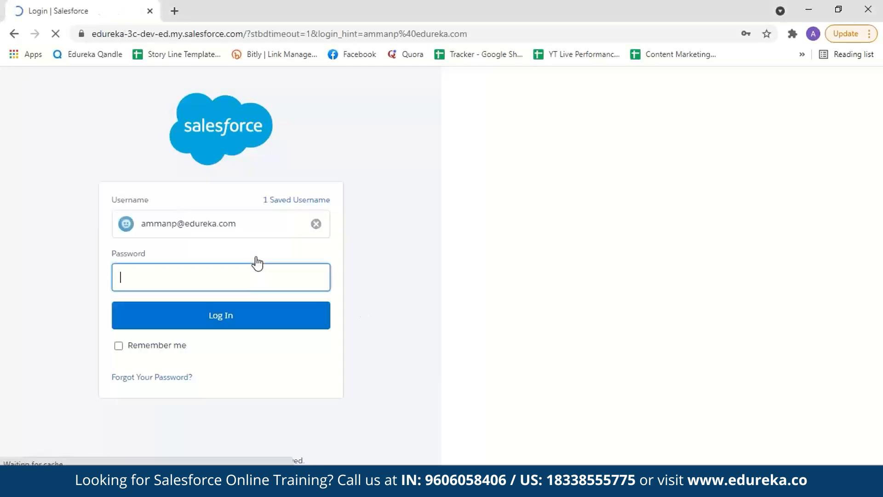
text(••••••••••••)
click(247, 321)
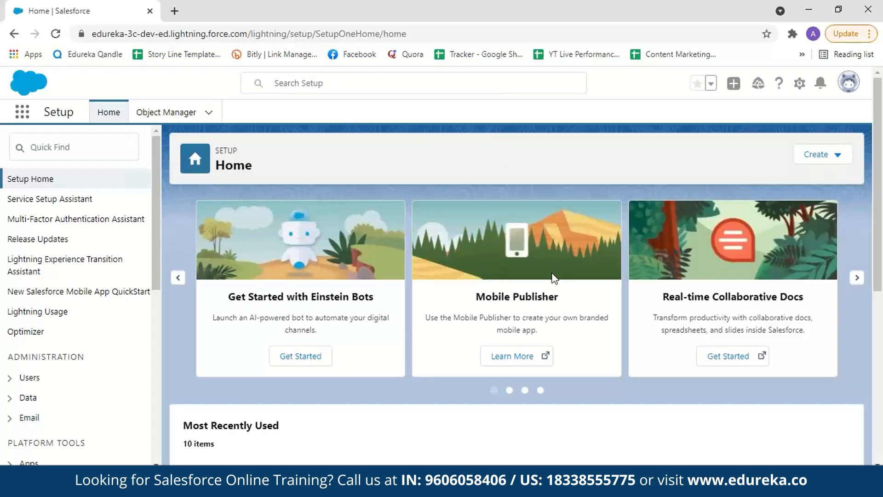
Search Setup for "workflow" and open the Workflow Rules page under Process Automation
click(800, 82)
click(778, 119)
click(102, 138)
text(workflow)
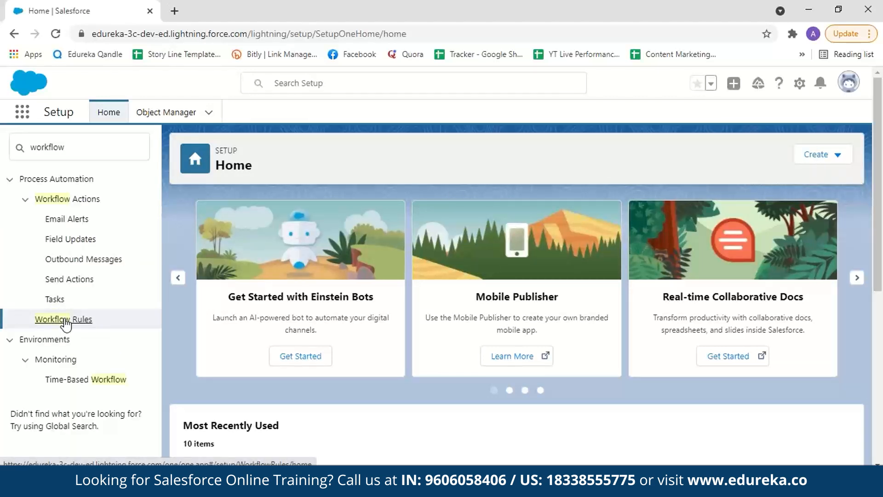
click(65, 320)
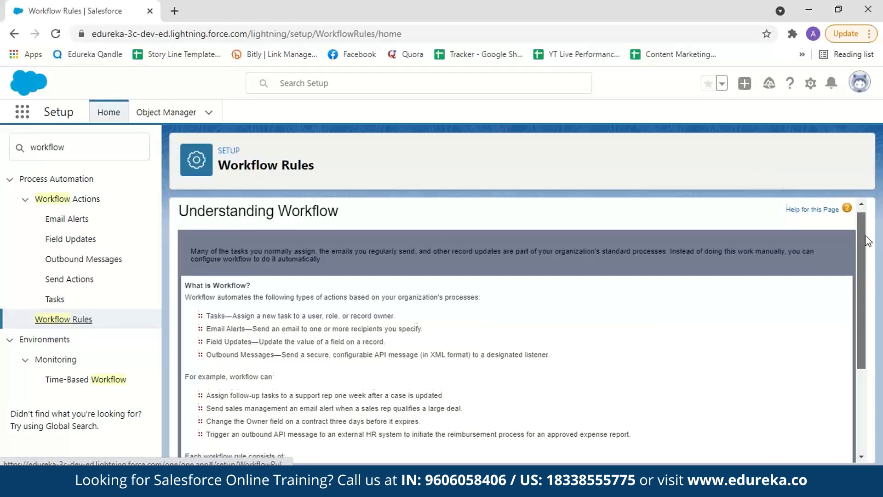
Read through the Understanding Workflow introduction and continue to the list of all workflow rules
drag(866, 239, 866, 245)
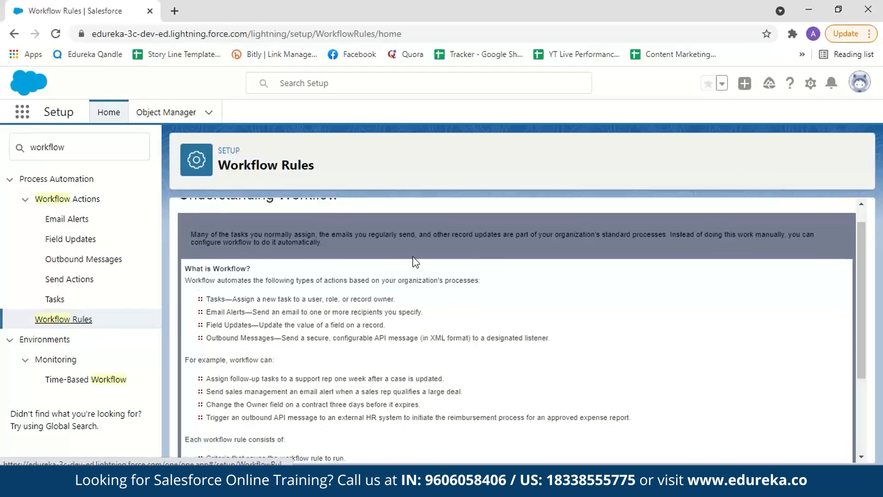
scroll(862, 248, down, 1)
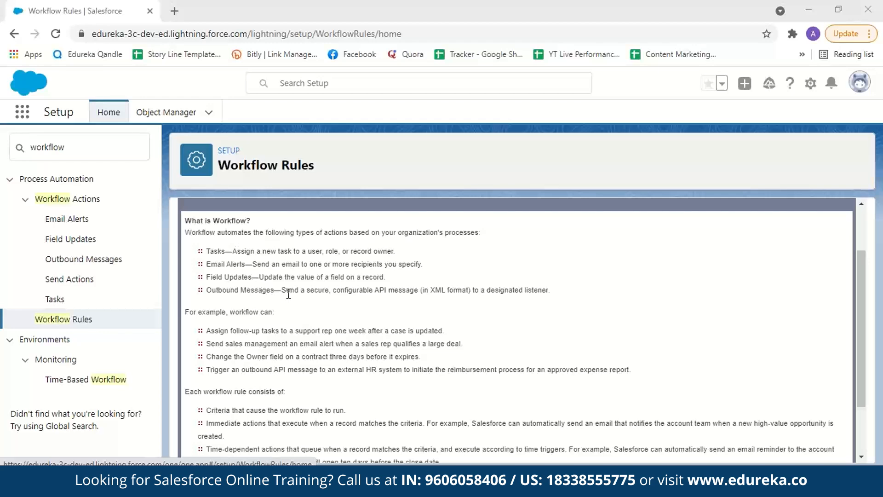
scroll(284, 293, down, 1)
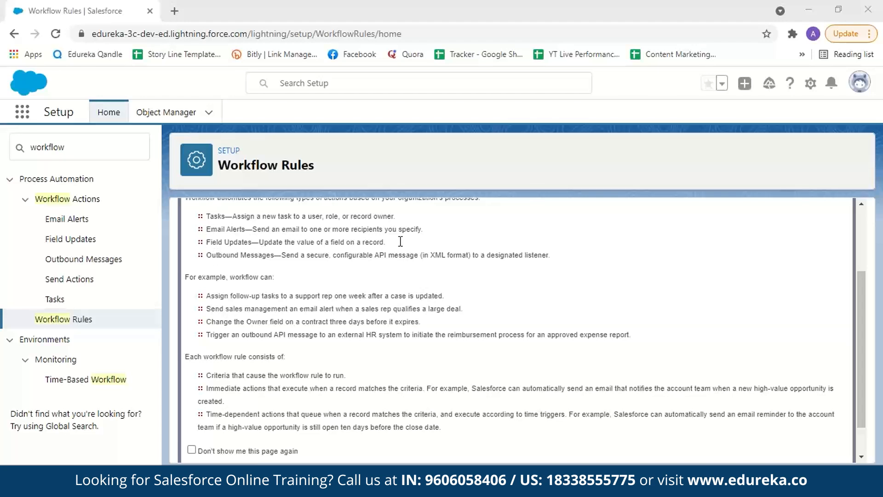
scroll(848, 301, down, 2)
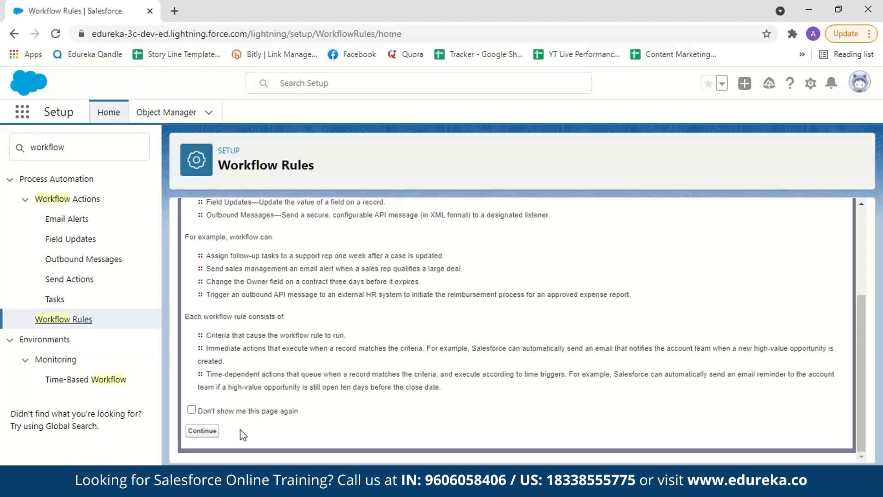
click(202, 435)
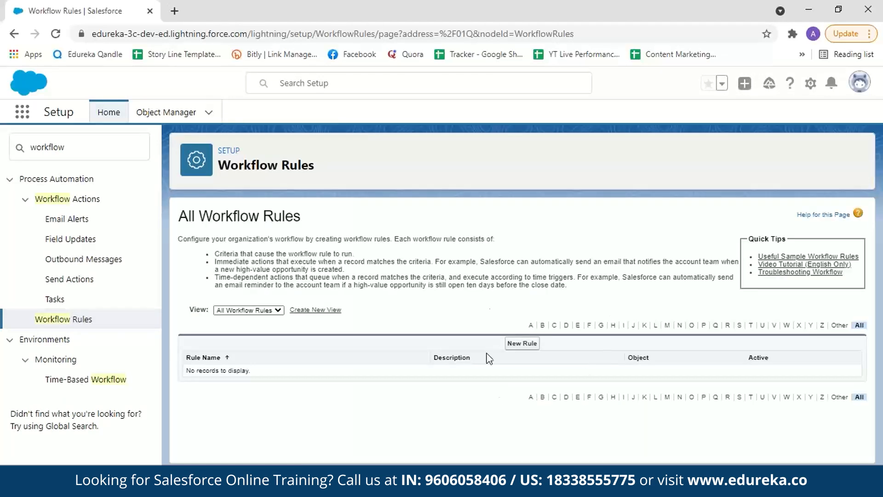
Start a new workflow rule for the Opportunity object and proceed to its configuration
click(521, 349)
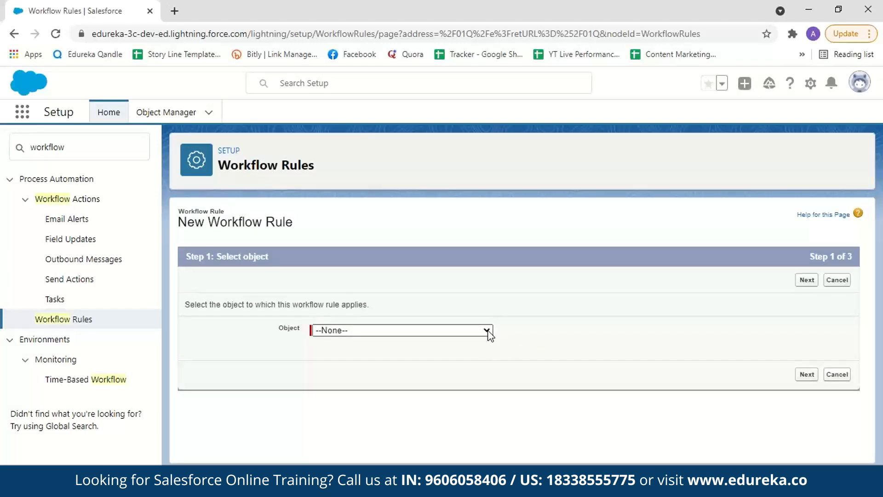
click(489, 335)
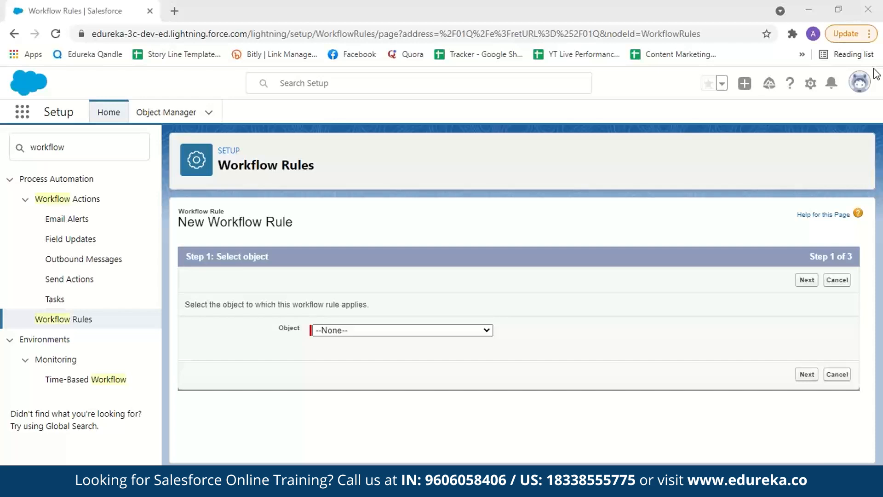
click(476, 334)
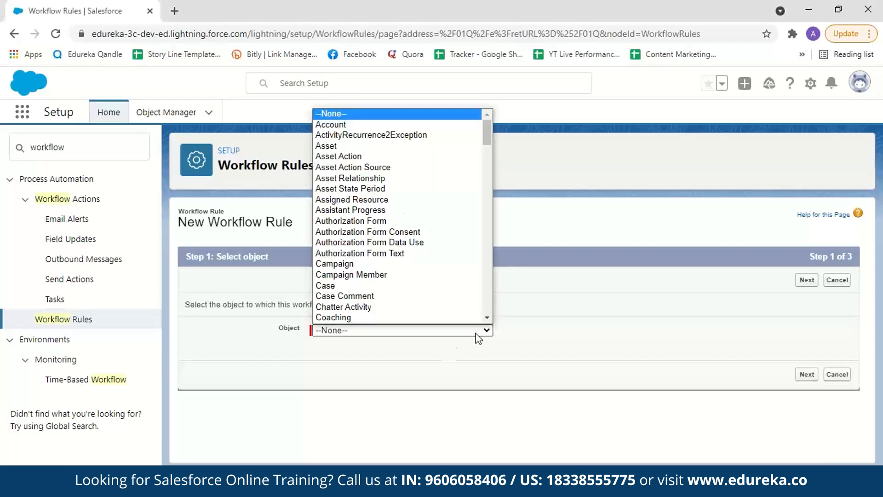
drag(486, 132, 490, 237)
click(353, 183)
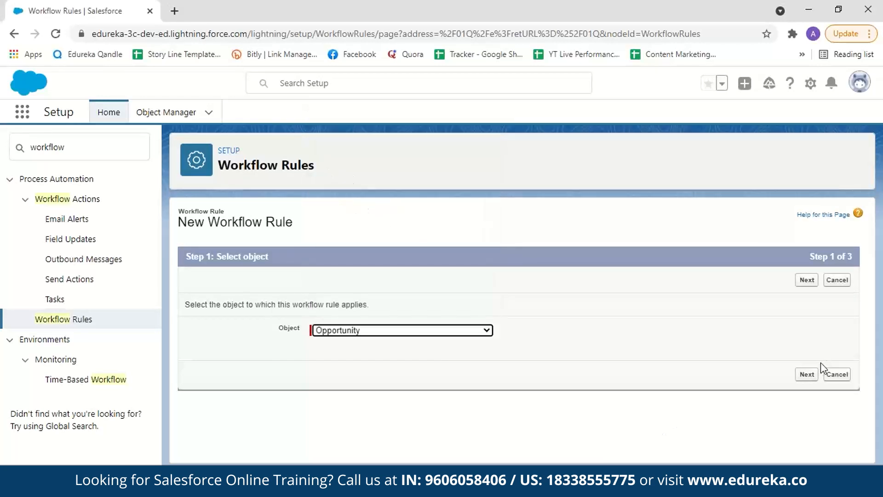
click(809, 375)
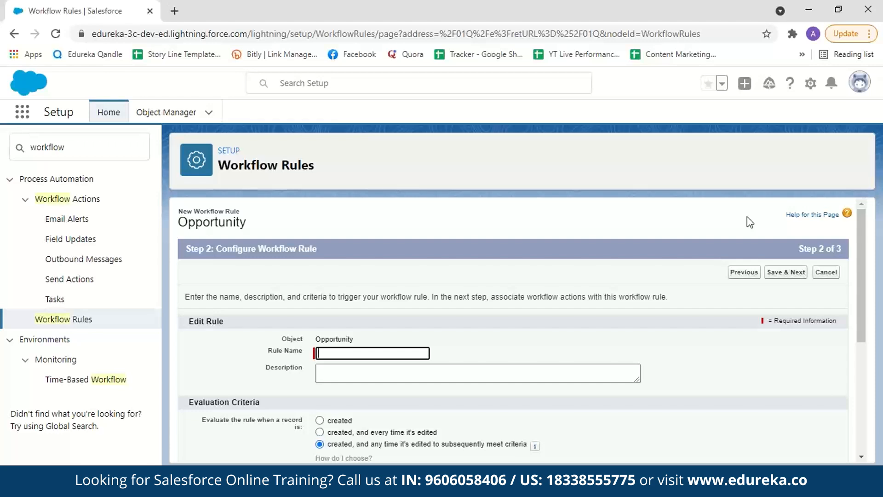
Name the rule "Demo-opportunity" and describe it as "opportunity deal greater than 100,000"
drag(863, 256, 862, 270)
click(412, 325)
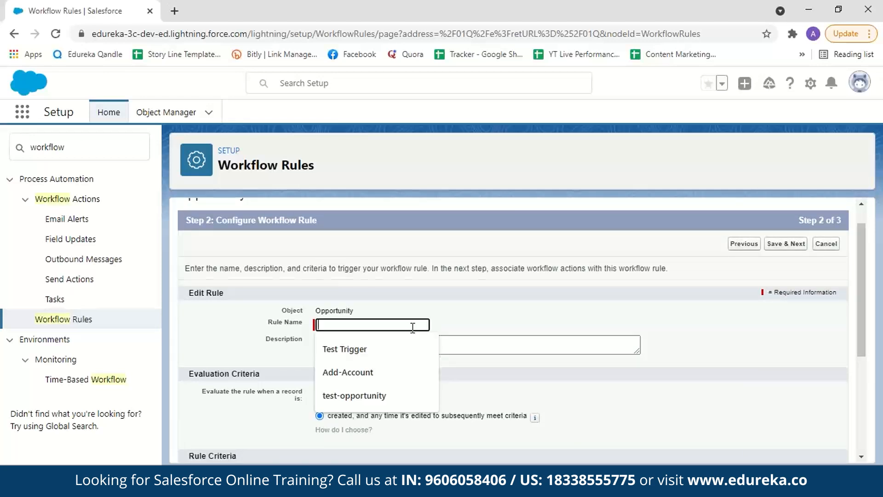
text(Demo-opportunity)
click(359, 348)
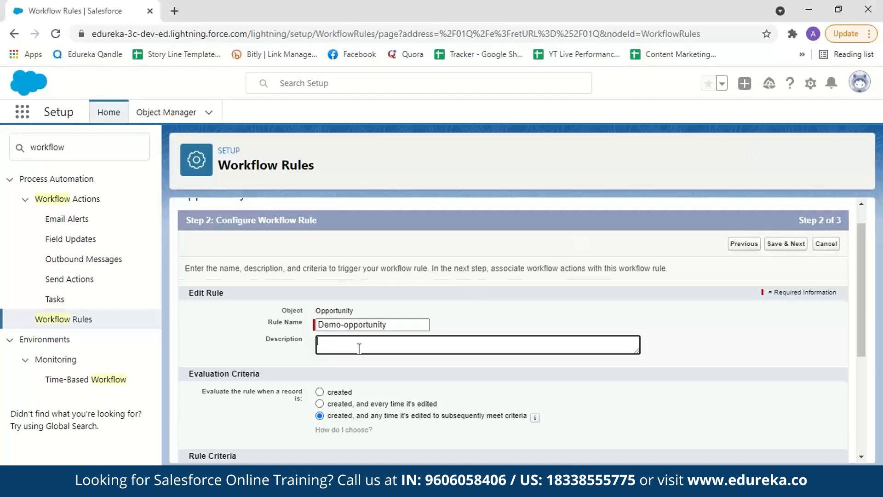
text(opportunity deal greater than 100,000)
Set the rule criterion to Opportunity: Amount greater or equal 100000, and save to proceed to the workflow actions
scroll(862, 326, down, 1)
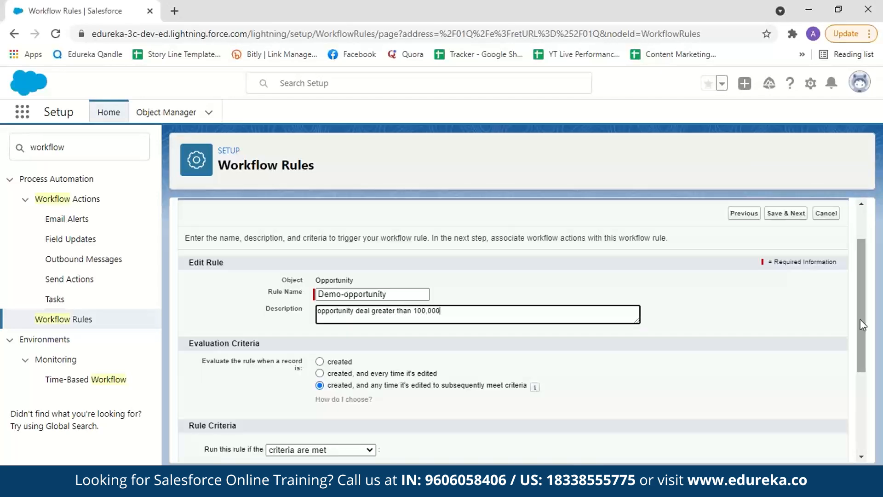
scroll(860, 321, down, 1)
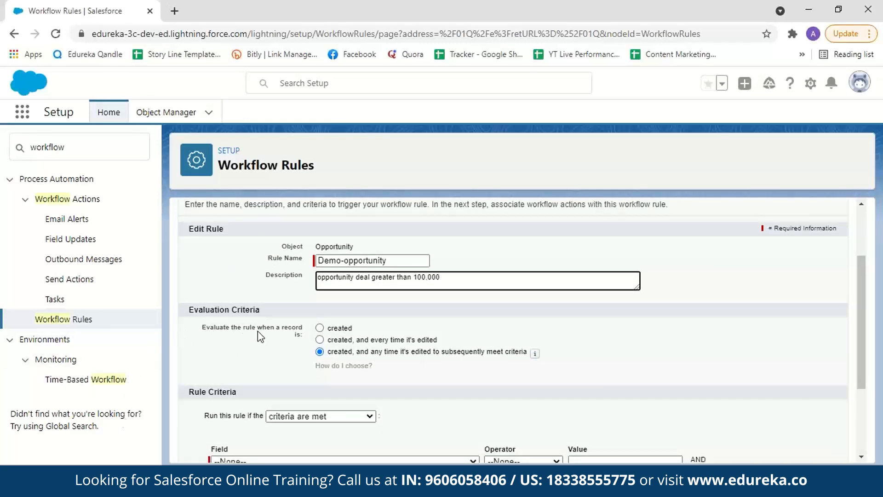
scroll(771, 321, down, 1)
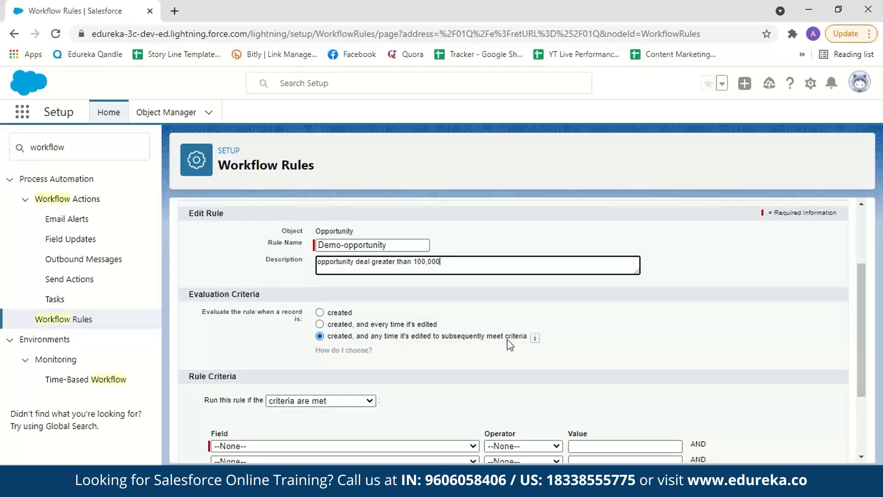
scroll(855, 308, down, 1)
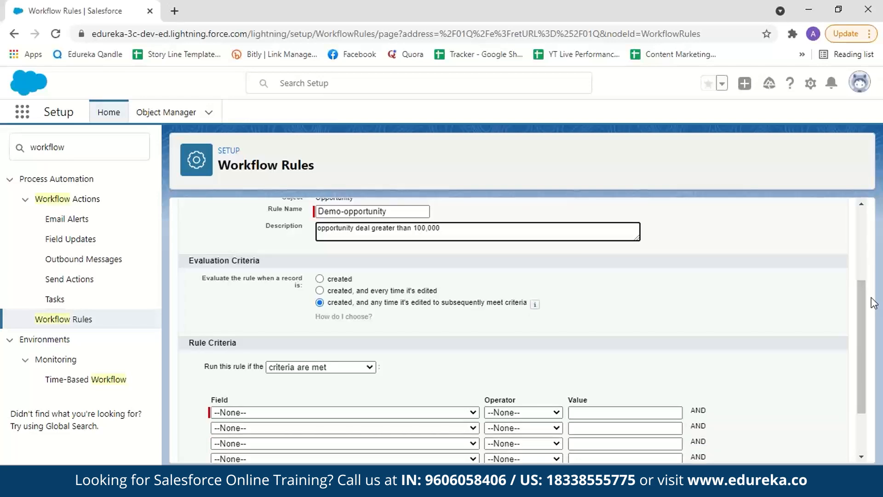
scroll(856, 304, down, 2)
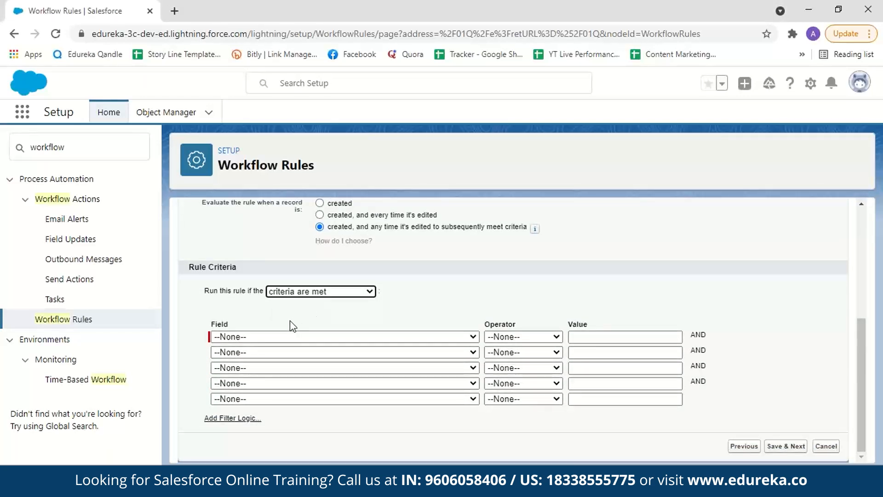
click(367, 334)
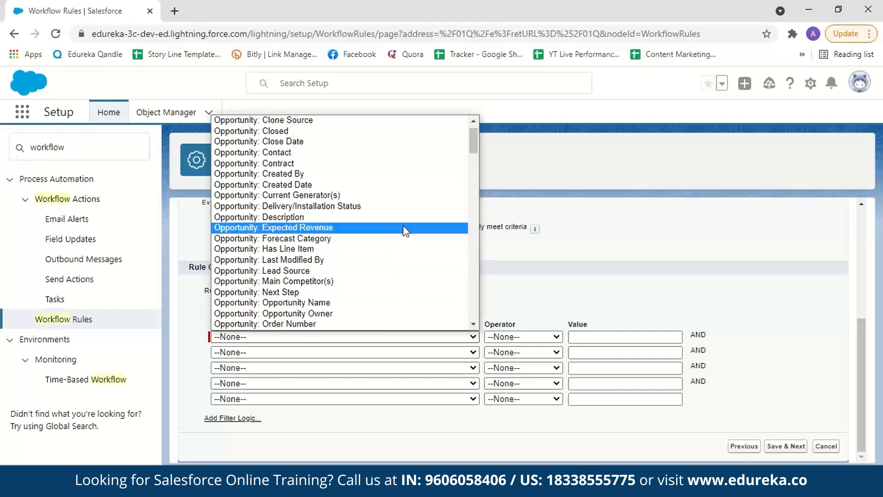
scroll(372, 137, up, 1)
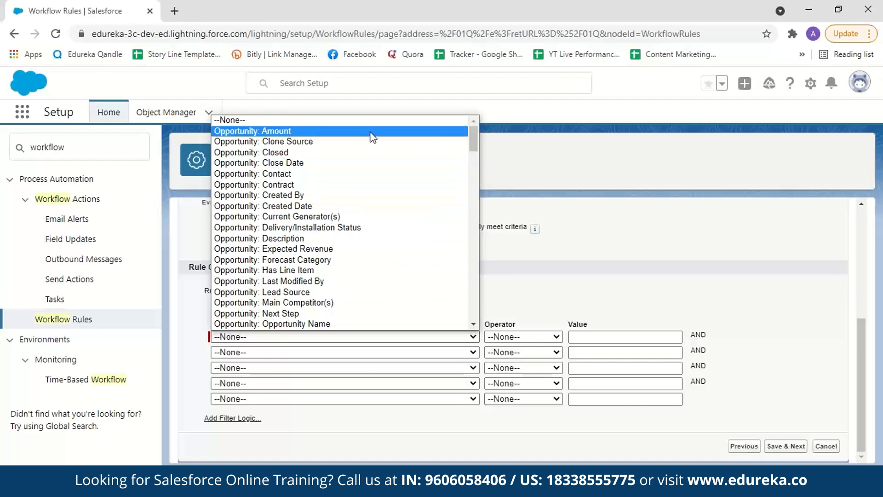
click(372, 133)
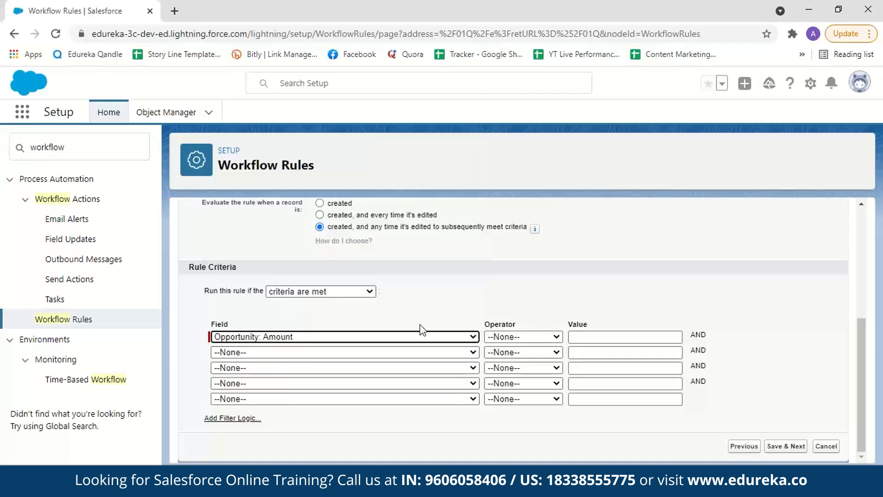
click(551, 339)
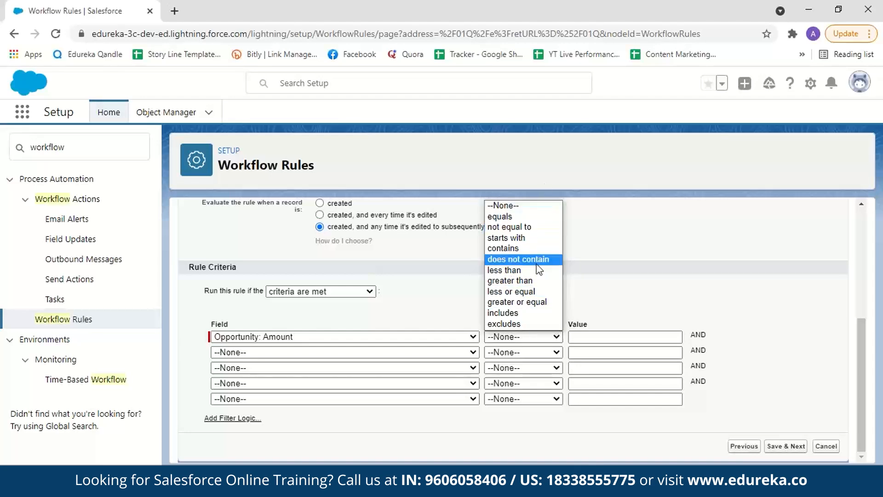
click(535, 303)
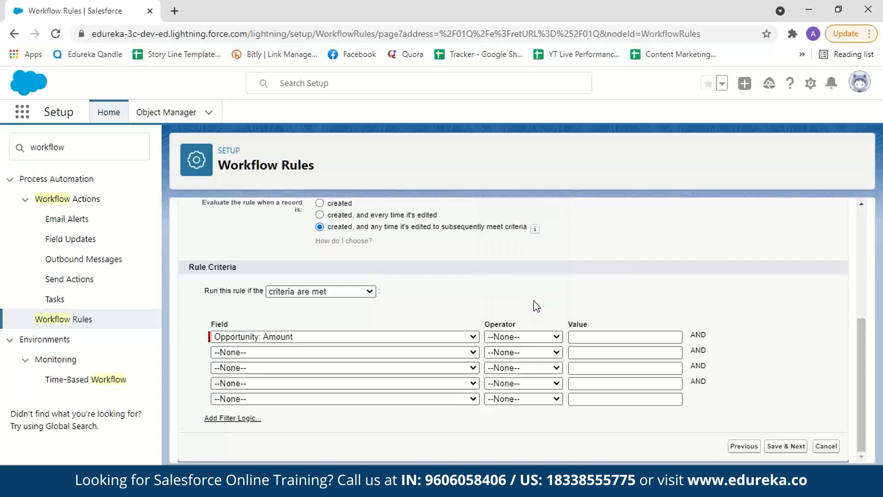
click(579, 337)
text(100000)
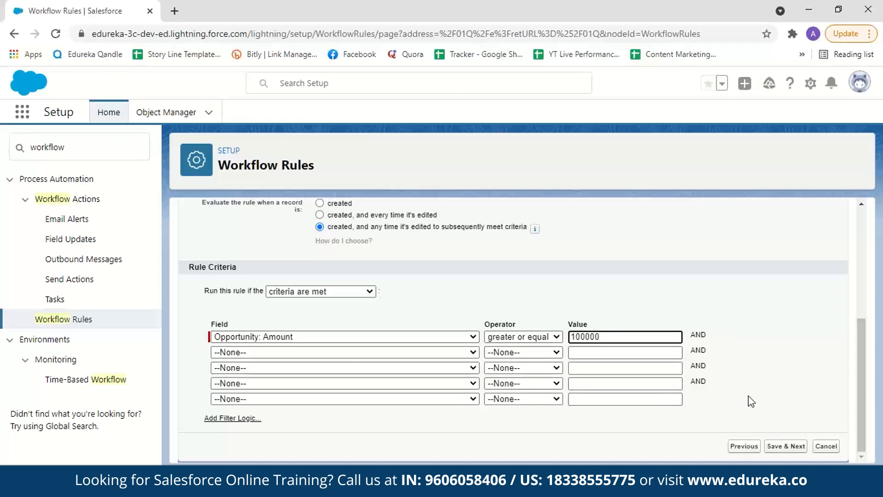
click(783, 450)
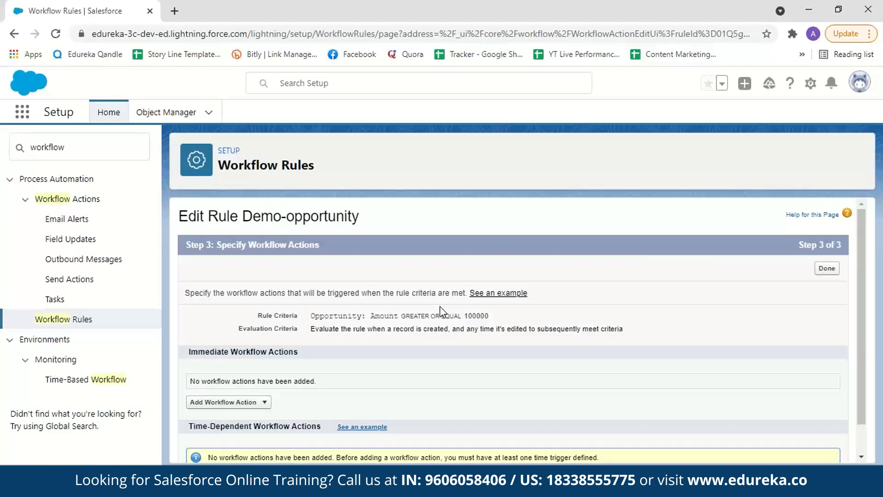
Add a new email alert as an immediate workflow action of the rule
scroll(860, 283, down, 1)
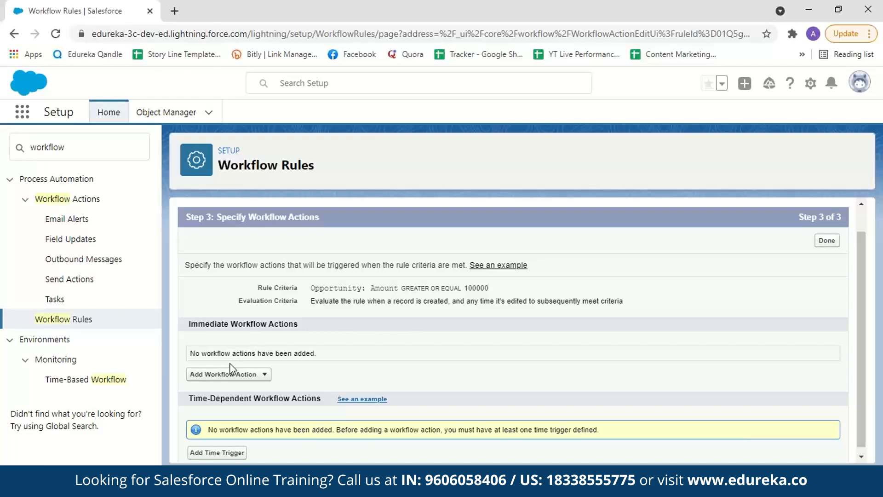
click(250, 374)
click(249, 399)
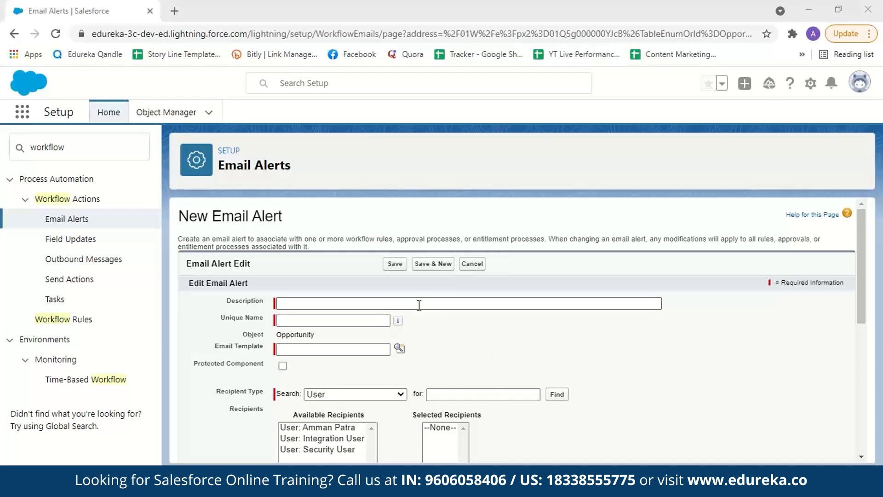
Describe the email alert as "opportunity amount greater than 100000" with the unique name Opportunity_amount
click(298, 305)
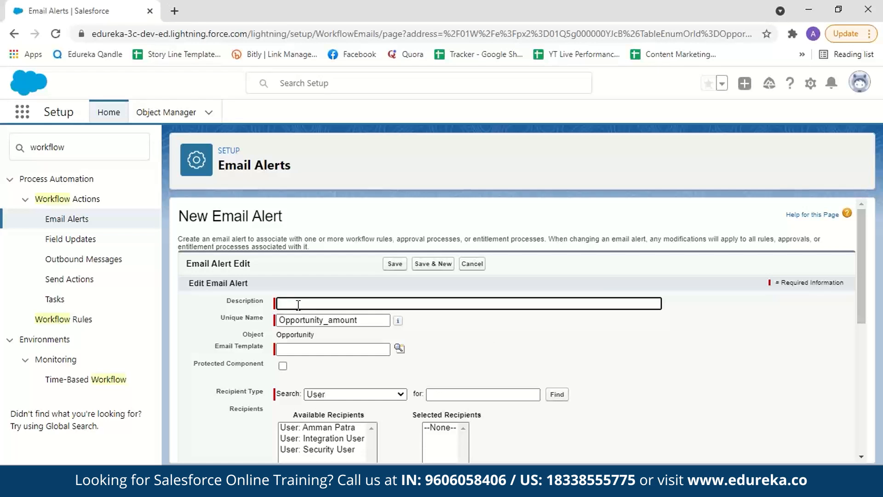
text(opportunity amount greater than 100000)
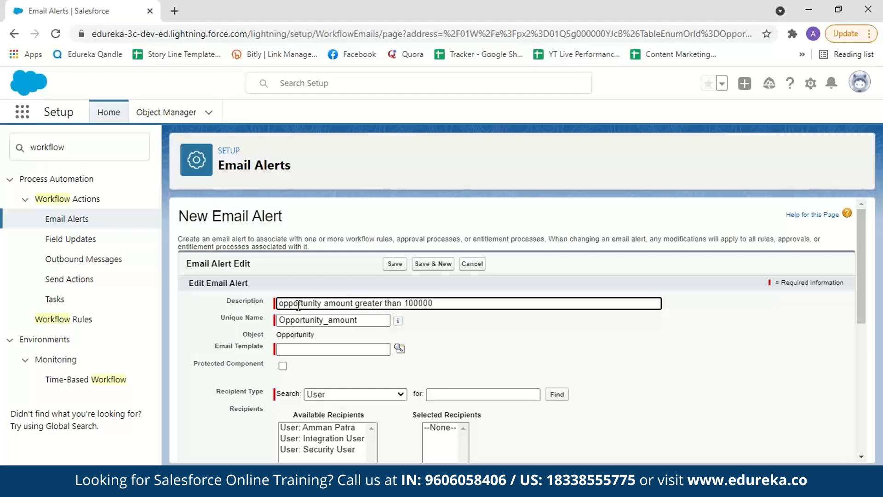
click(366, 319)
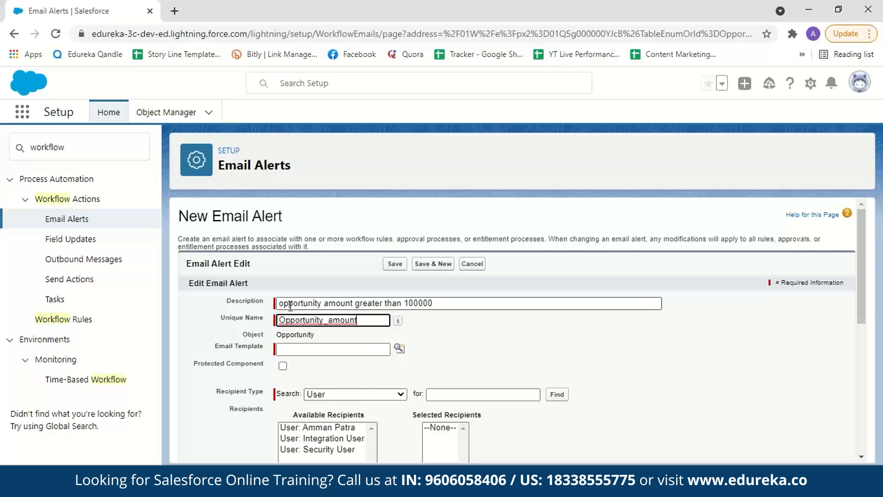
click(312, 349)
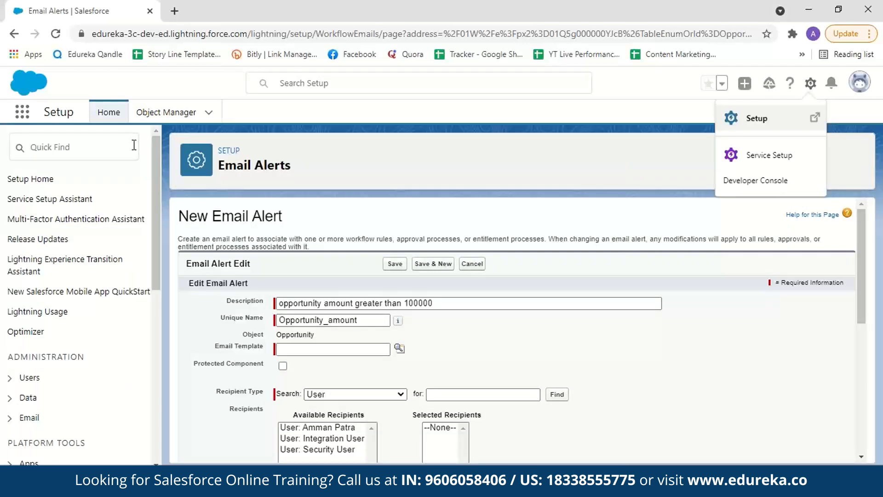
Open the Sales Console in a separate browser tab and go to its Email Templates list
click(22, 114)
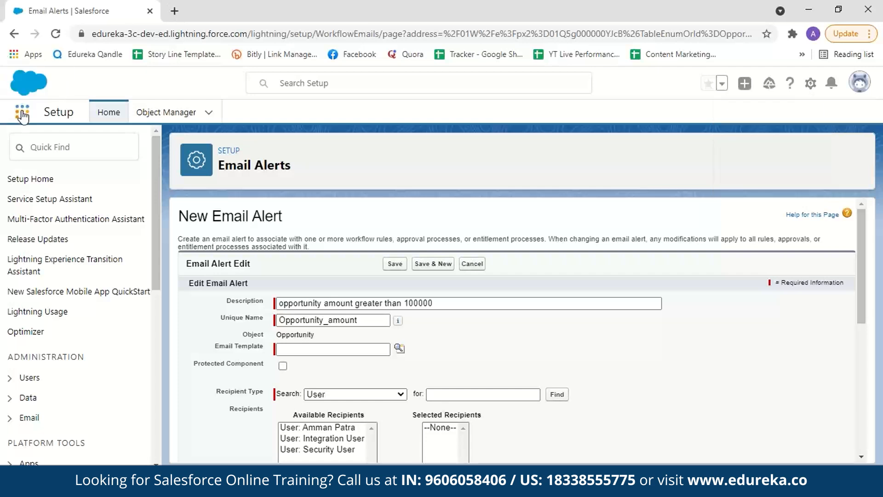
click(23, 114)
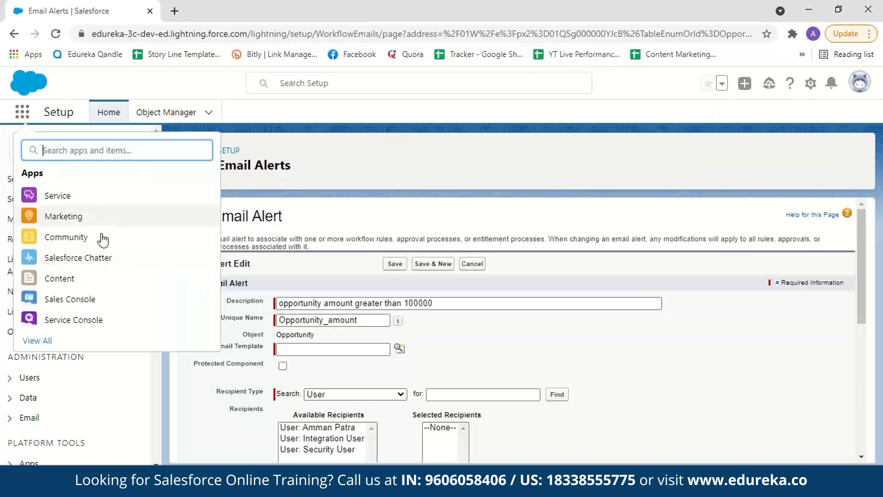
right_click(73, 301)
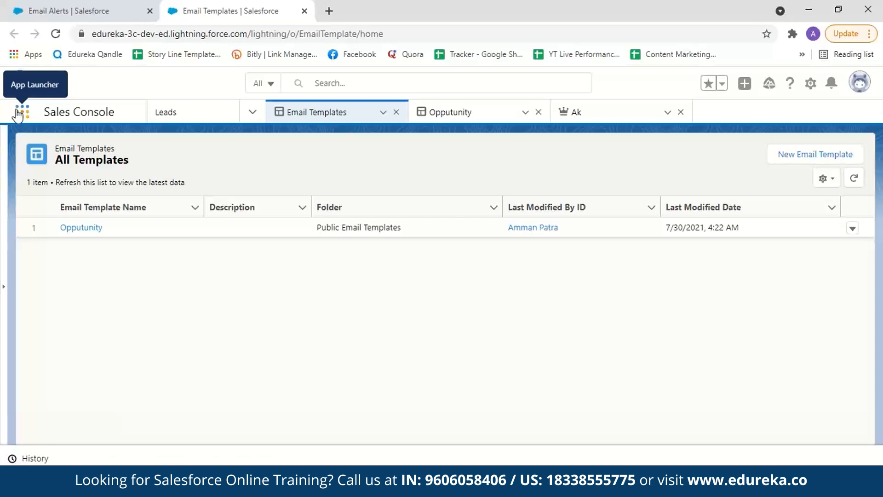
click(18, 113)
click(49, 343)
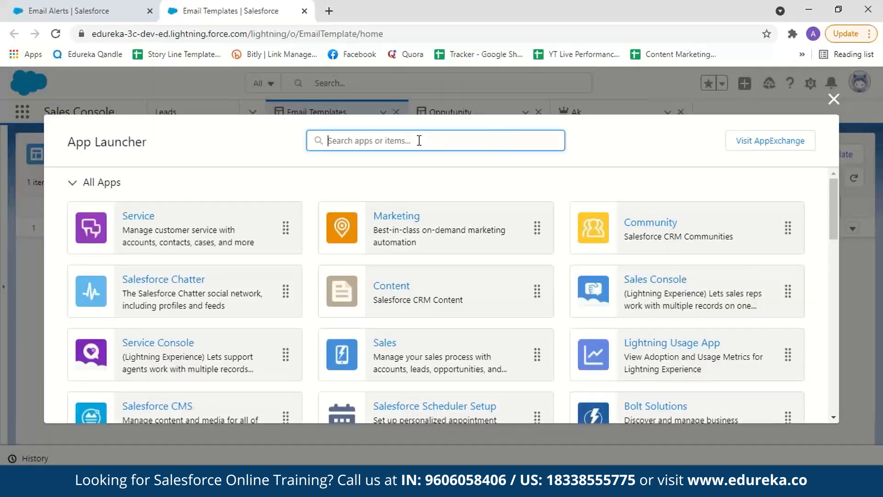
text(email)
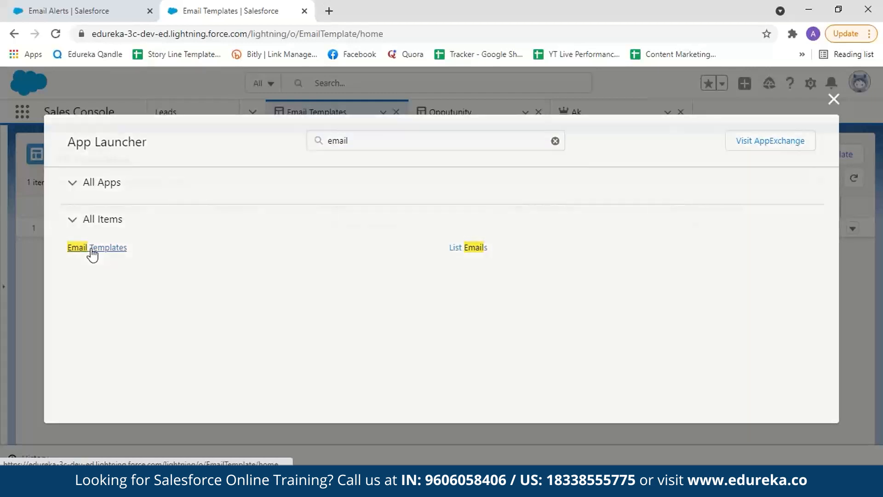
click(91, 249)
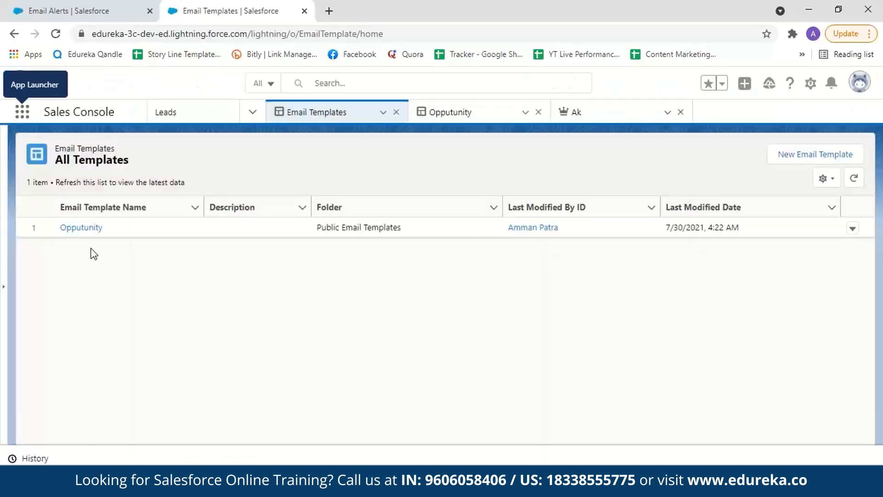
Start a new email template named "opportunity" and store it in the Public Email Templates folder
click(779, 157)
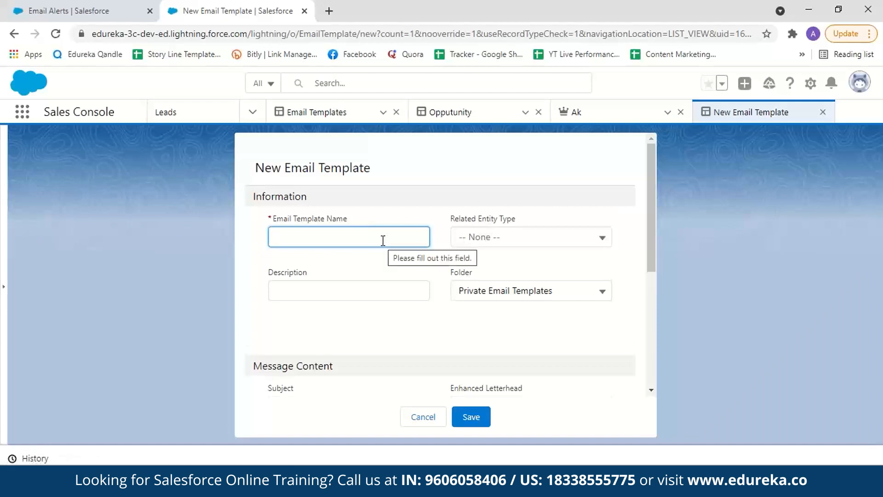
text(opportunity)
click(602, 238)
drag(605, 272, 612, 340)
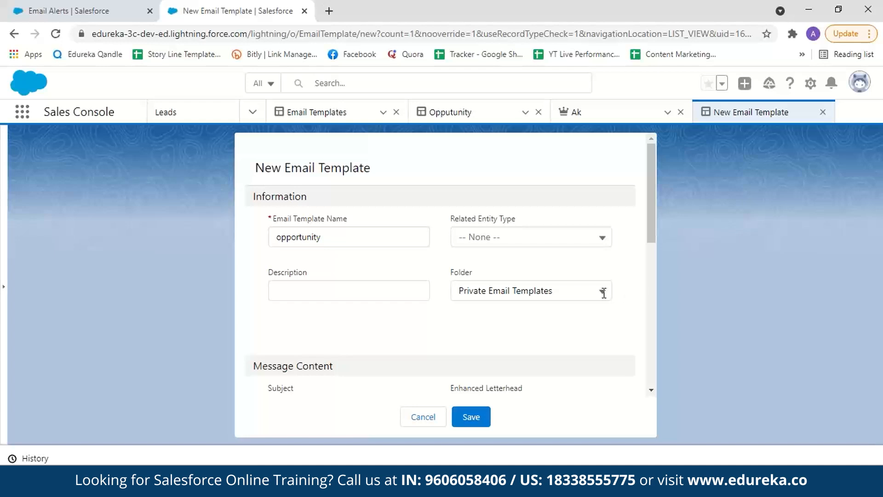
click(603, 291)
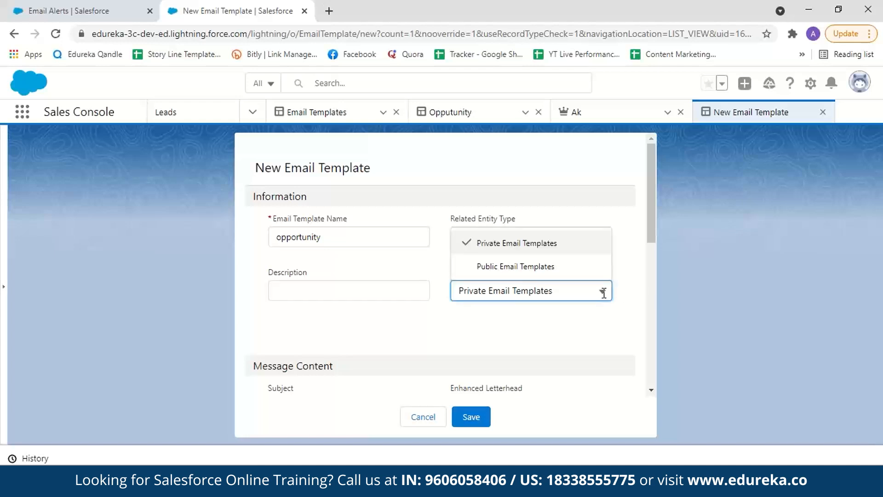
click(605, 269)
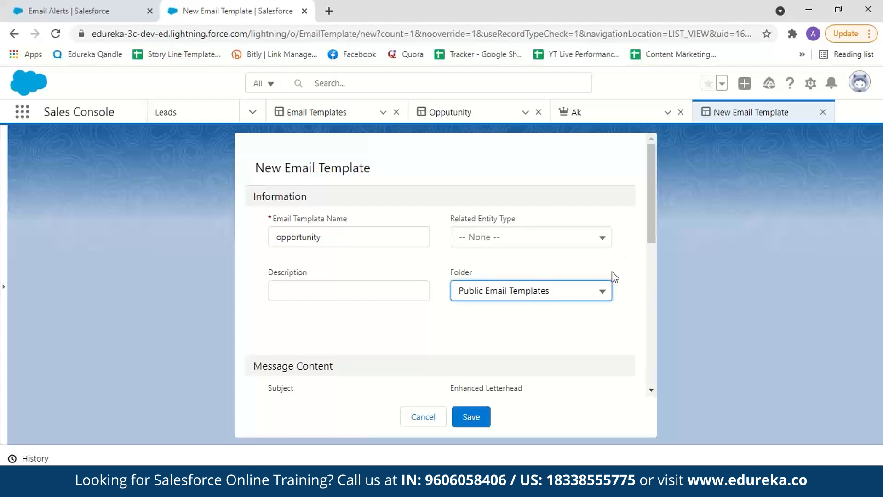
Set the template's subject to "Opportunity amount greater than 100,000.00"
scroll(653, 242, down, 5)
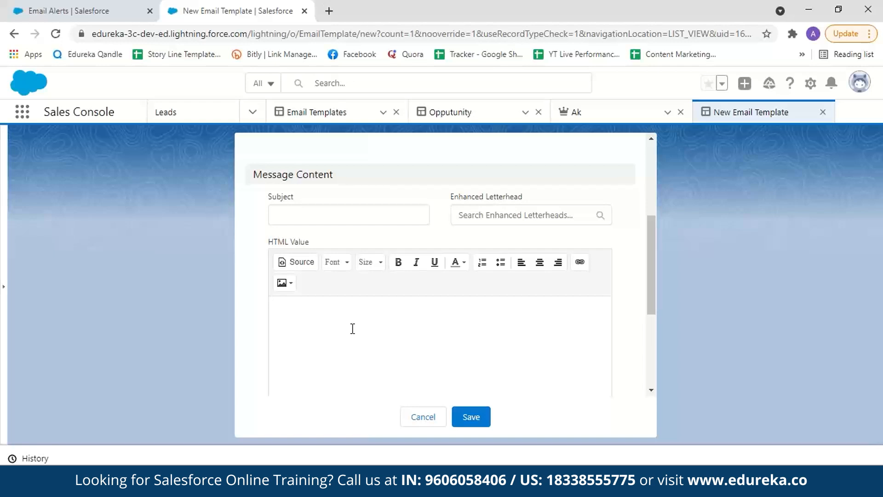
click(329, 214)
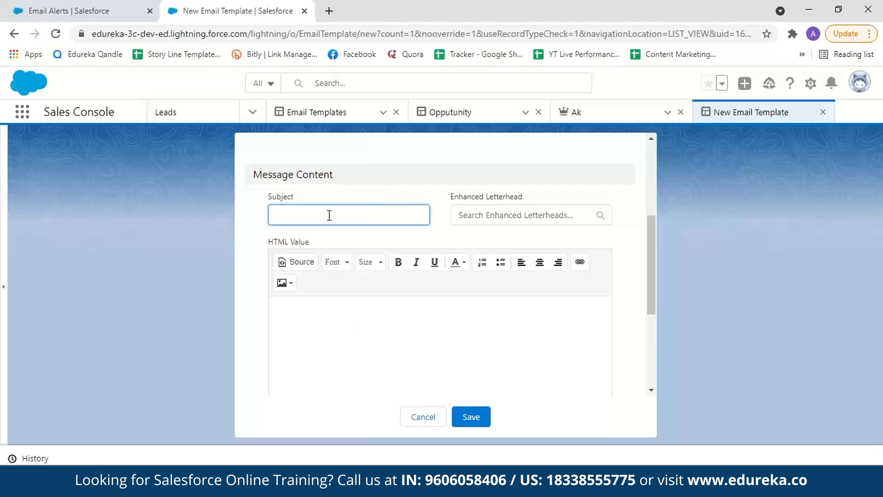
text(Opportun)
text(ity amount greater than 100000)
key(Left)
key(Left)
key(Left)
text(,)
Write the message body "Hello, An opportunity is created whose amount exceeds 100,000.00. Kindly look into this. Thank you." and save the template
click(376, 306)
text(H)
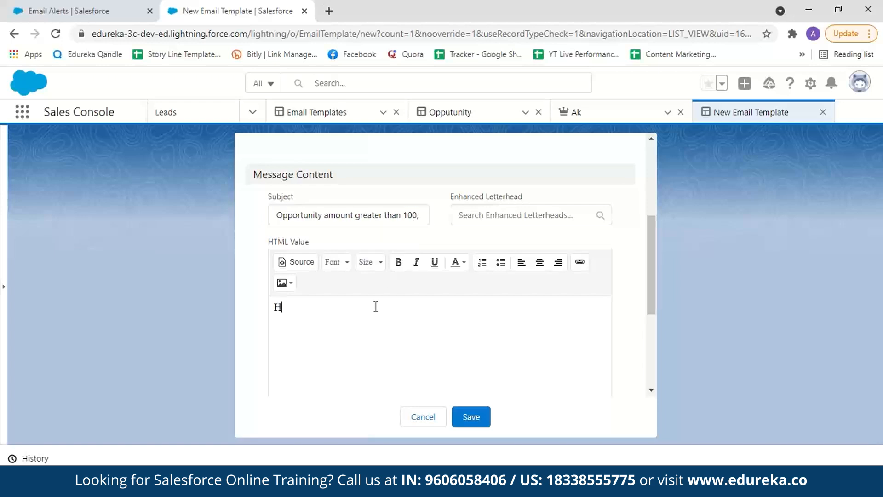
text(ello, An opportunity is created whose amo)
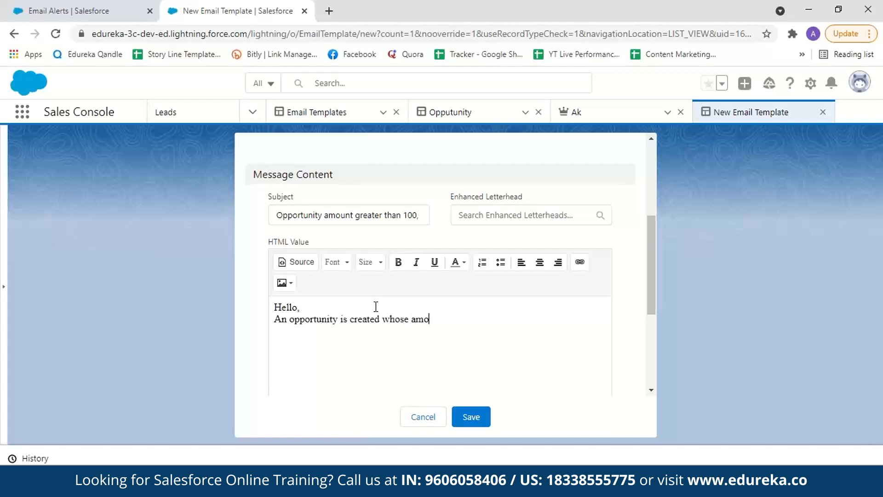
text(unt exce)
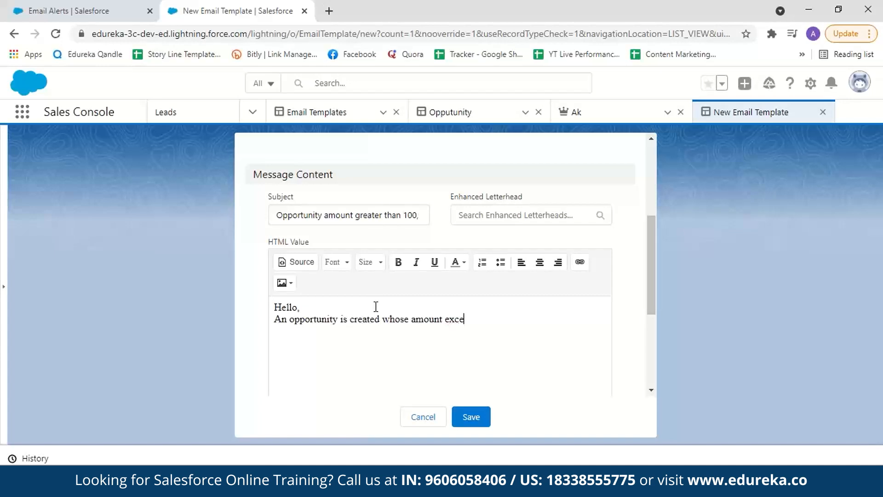
text(eds 100,000.00. Kindly look into this)
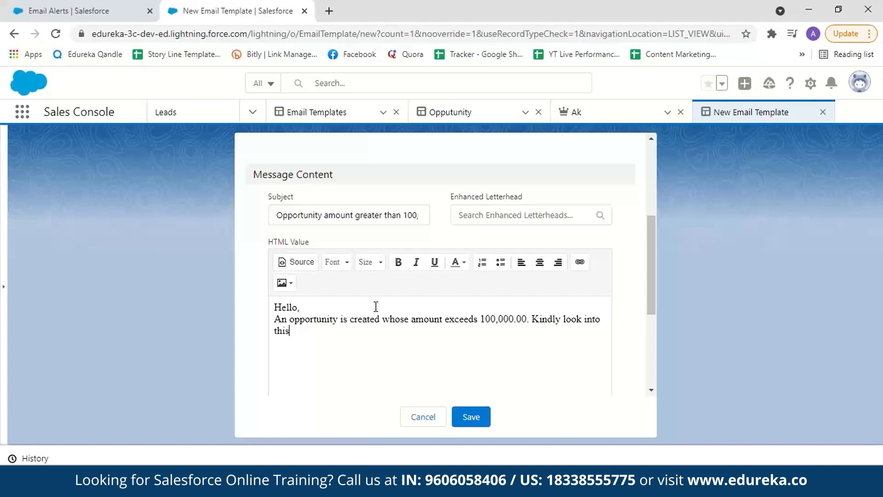
text(Thank you.)
drag(649, 249, 649, 207)
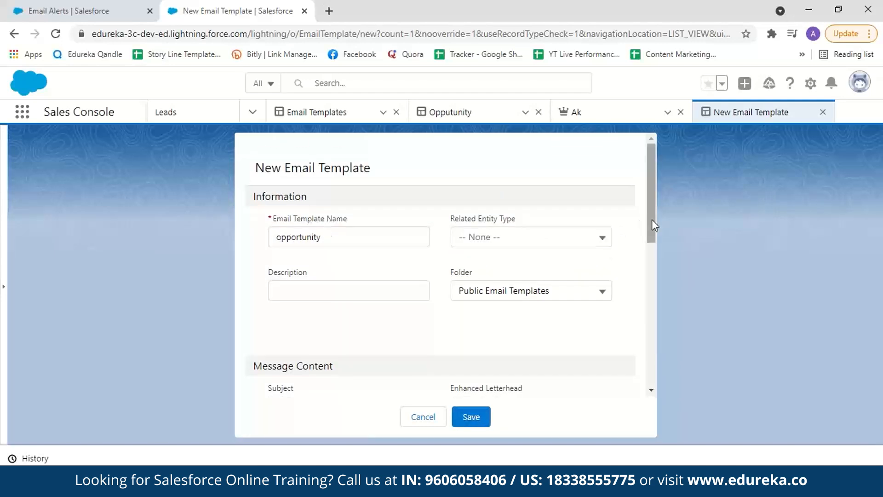
scroll(654, 225, down, 10)
click(466, 423)
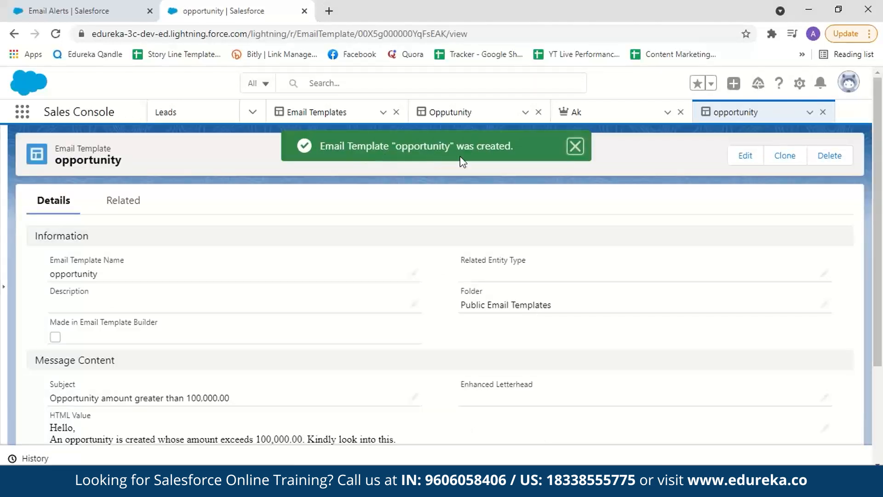
Return to the new email alert and assign it the Lightning email template "opportunity" from the Public Email Templates folder
click(105, 11)
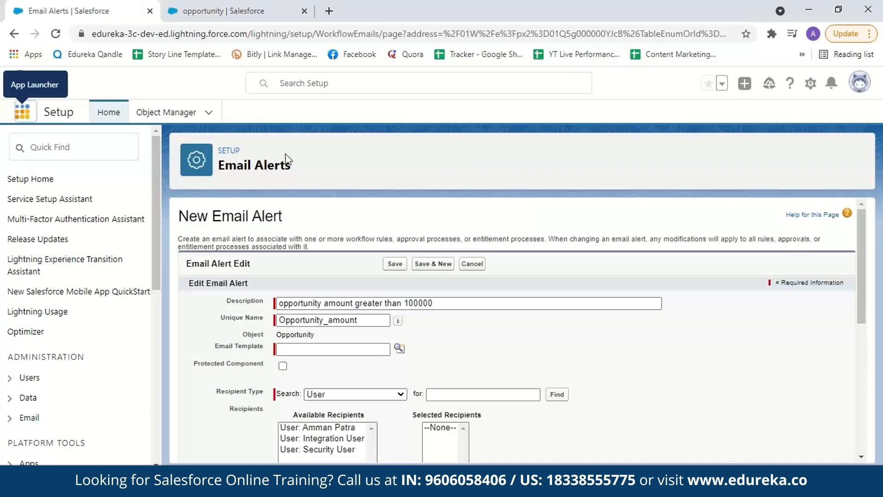
click(399, 350)
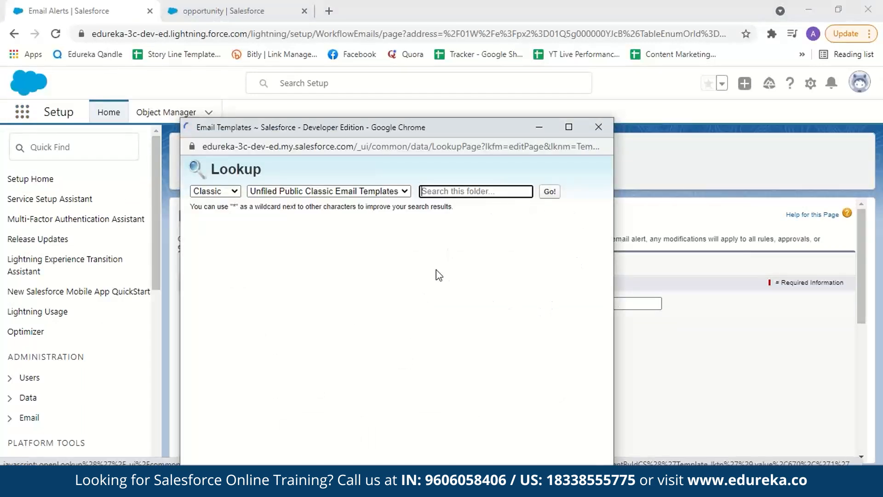
drag(609, 285, 611, 355)
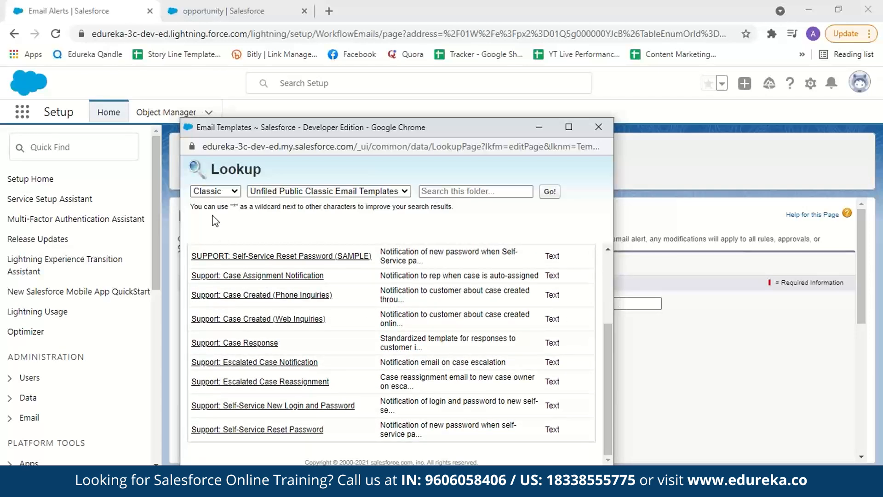
click(235, 192)
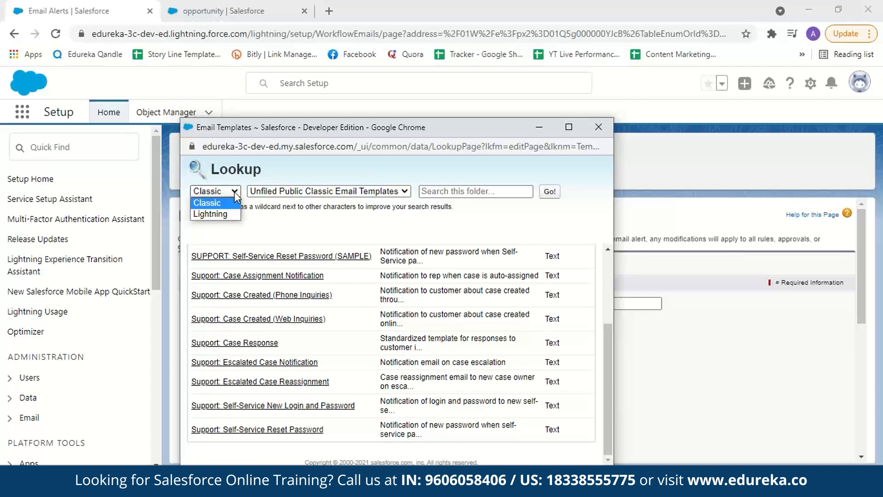
click(226, 215)
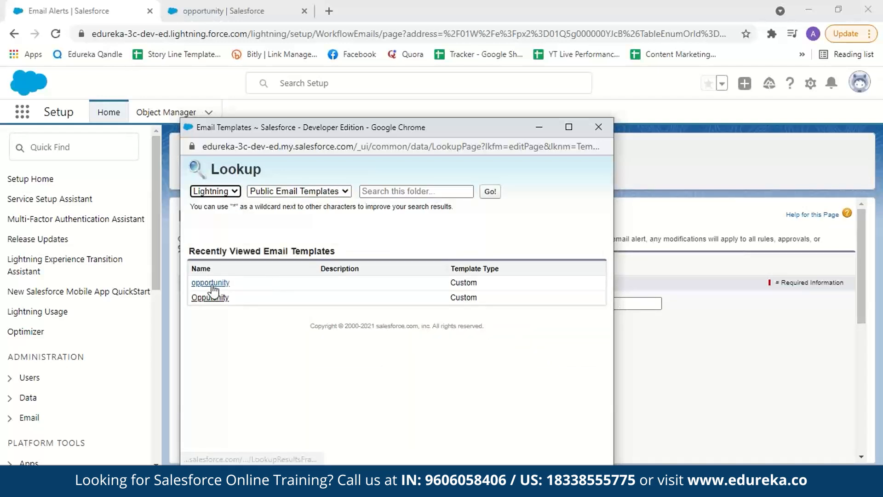
click(216, 282)
Add the first available user to the email alert's selected recipients
scroll(610, 369, down, 2)
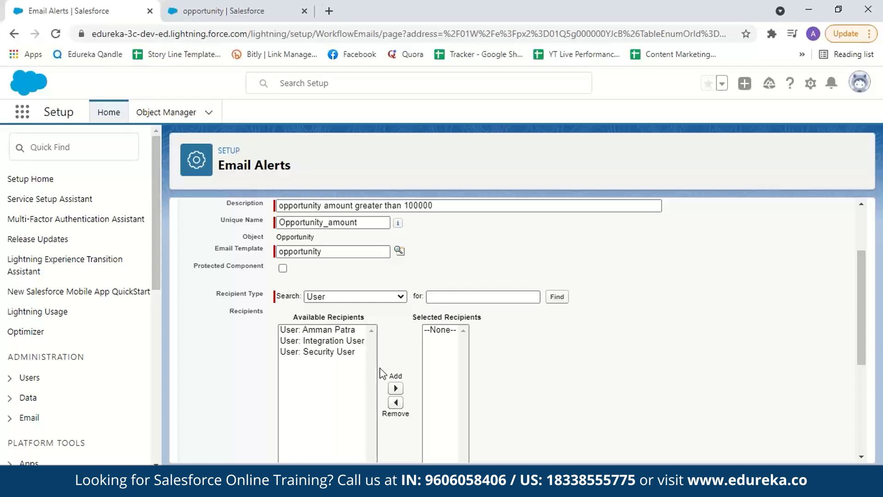
click(335, 330)
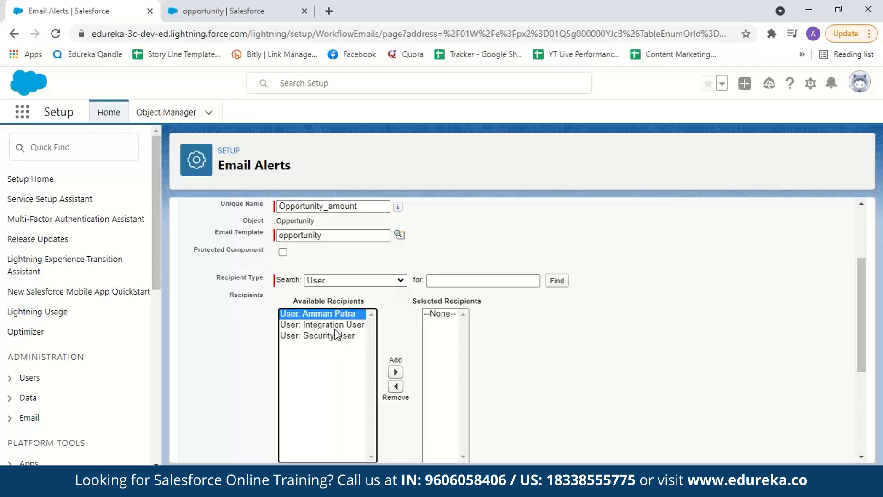
click(396, 371)
Use the current user's email address as the alert's From address and save the email alert
scroll(859, 322, down, 4)
click(302, 323)
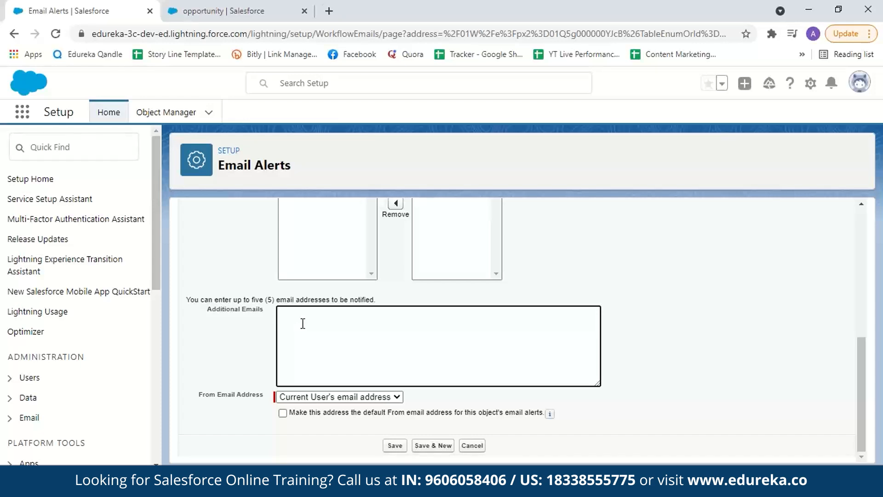
key(Tab)
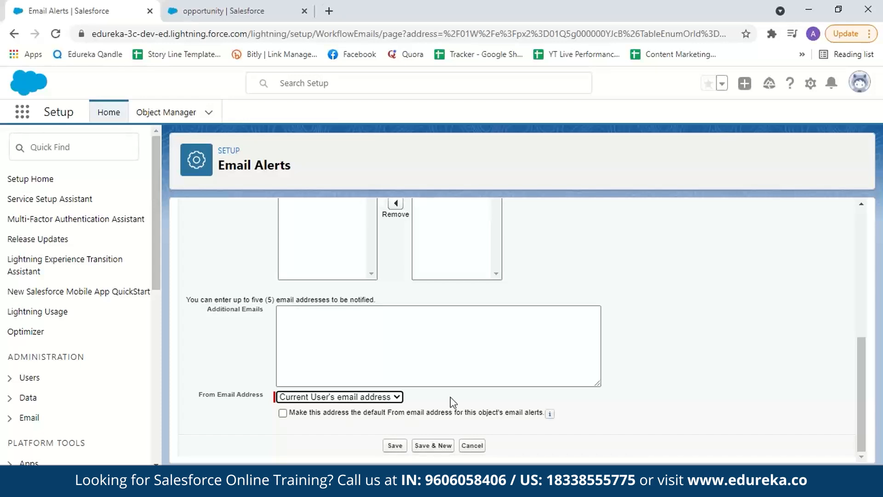
click(394, 398)
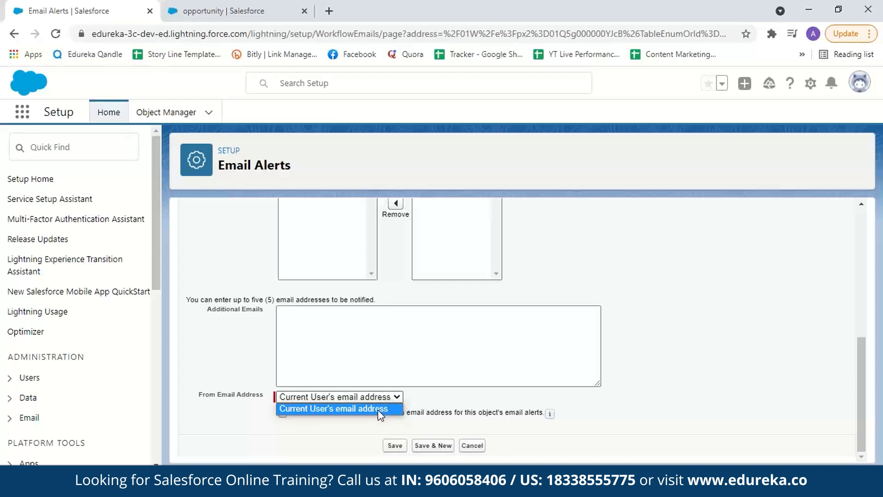
click(380, 409)
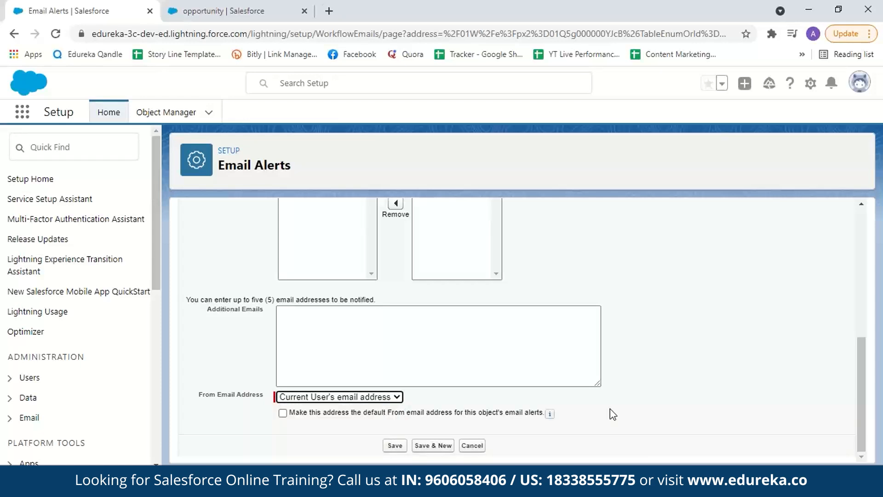
click(392, 446)
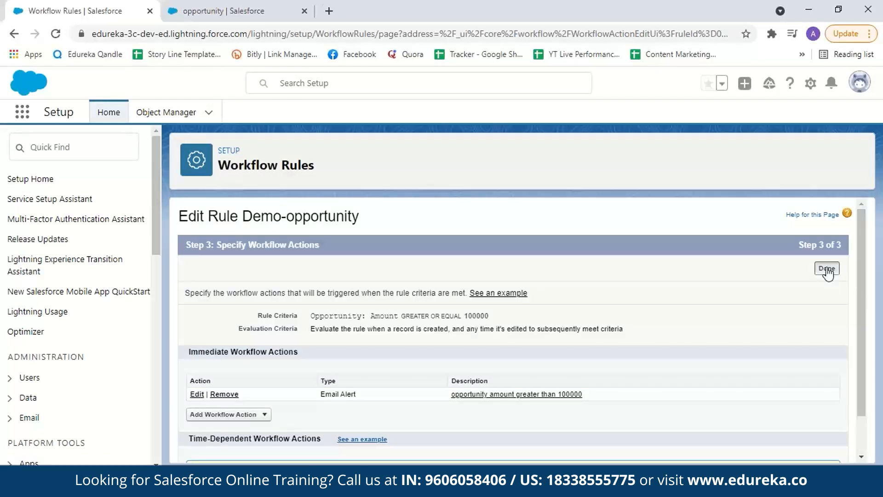
Finish specifying the workflow actions and activate the Demo-opportunity rule
click(828, 274)
scroll(868, 248, down, 3)
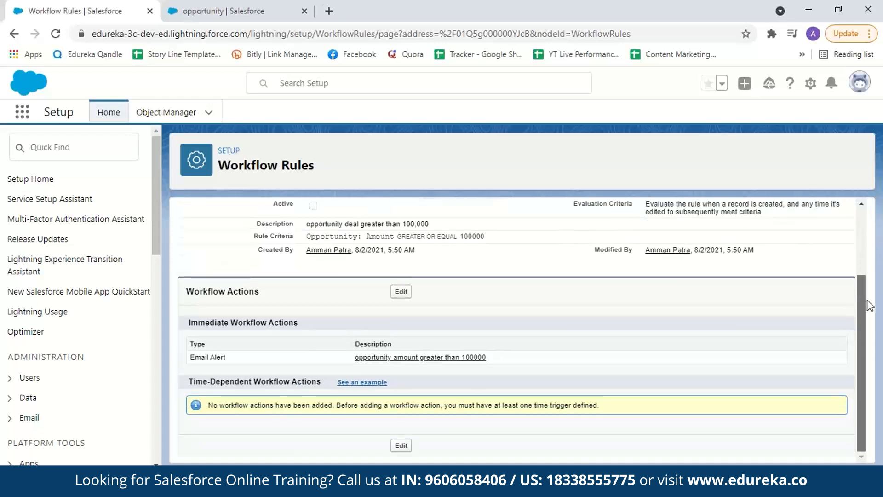
scroll(862, 305, up, 3)
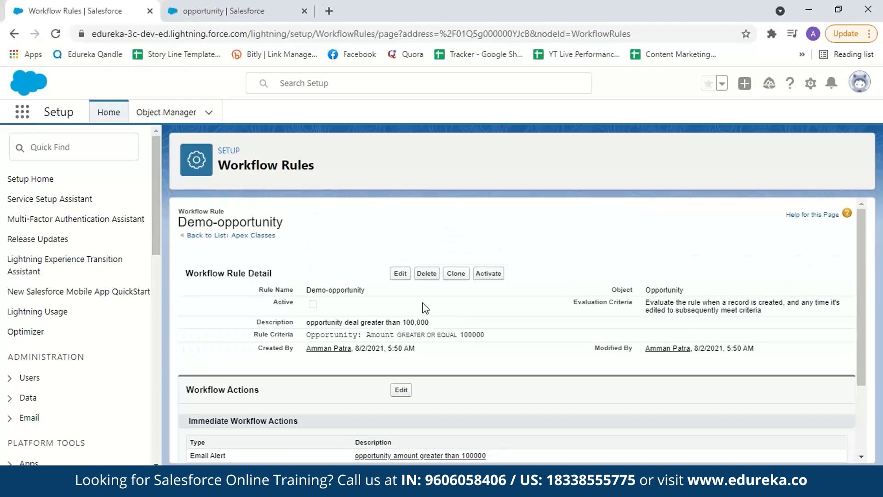
click(494, 275)
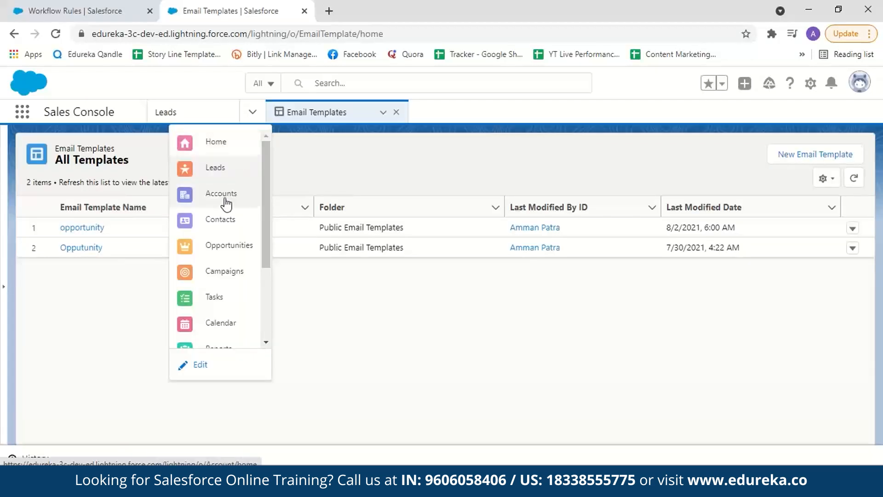
Start a new opportunity with an amount of 110000 and a close date of 8/15/2021
click(220, 246)
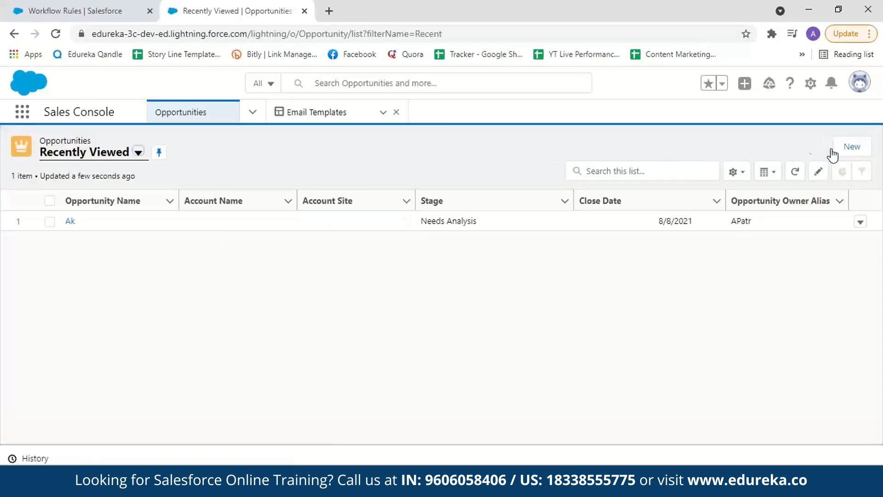
click(853, 147)
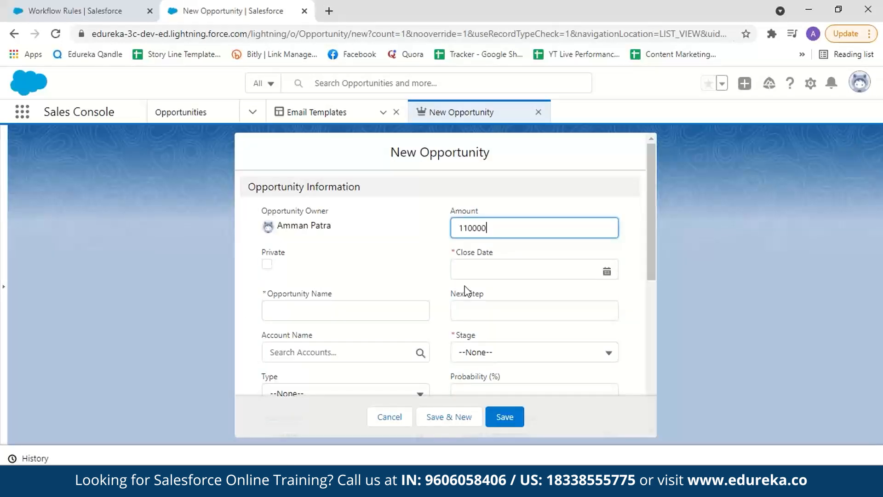
click(485, 274)
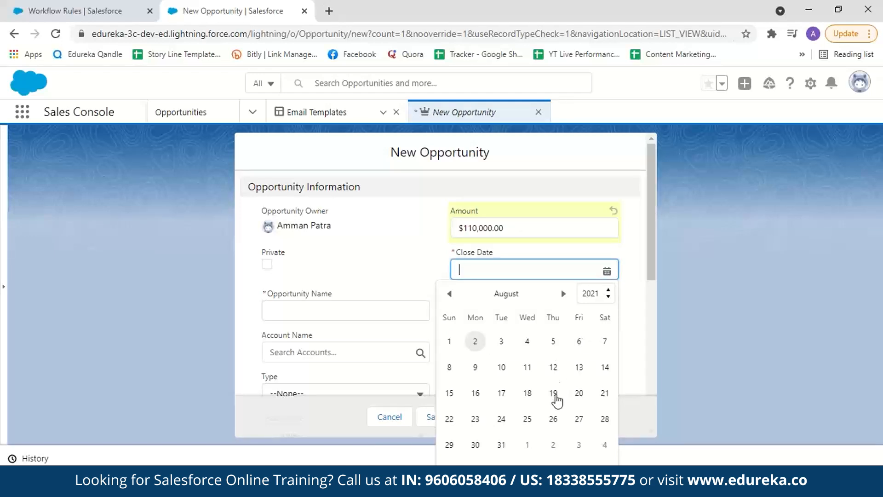
click(449, 395)
Name the opportunity "Test opportunity", set its stage to Qualification, and save it
click(315, 316)
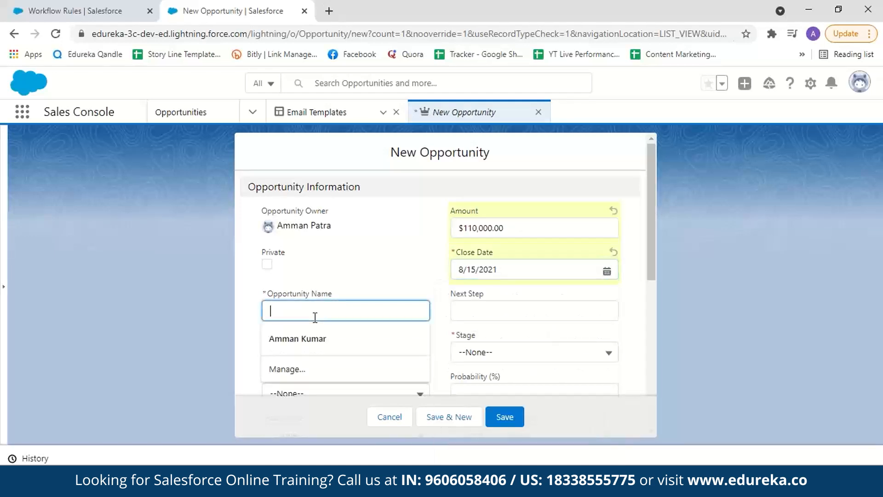
text(Te)
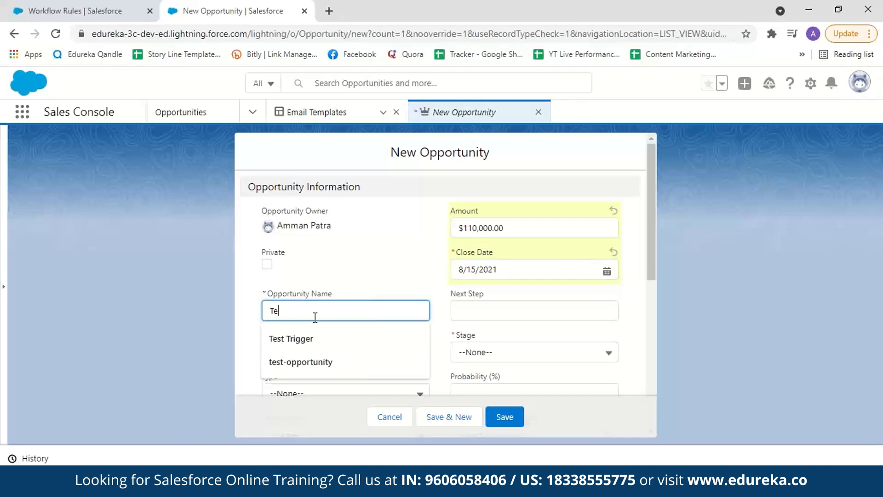
text(st opportunity)
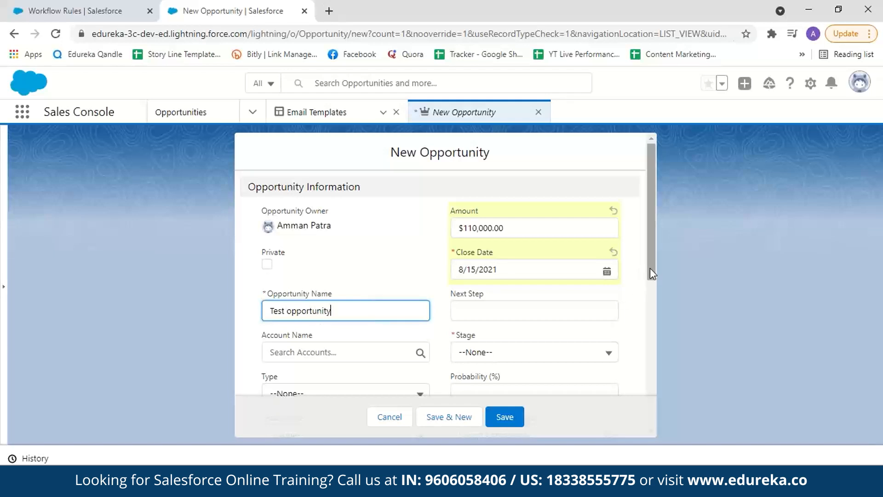
scroll(649, 270, down, 2)
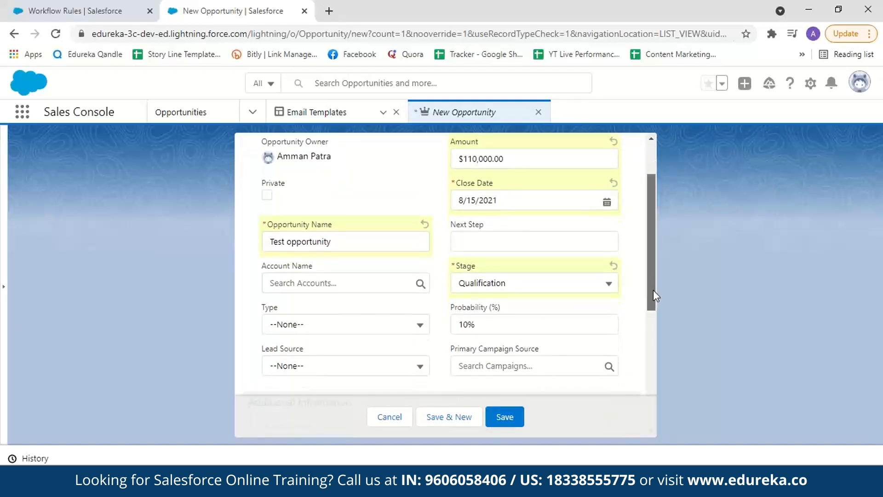
drag(653, 294, 662, 404)
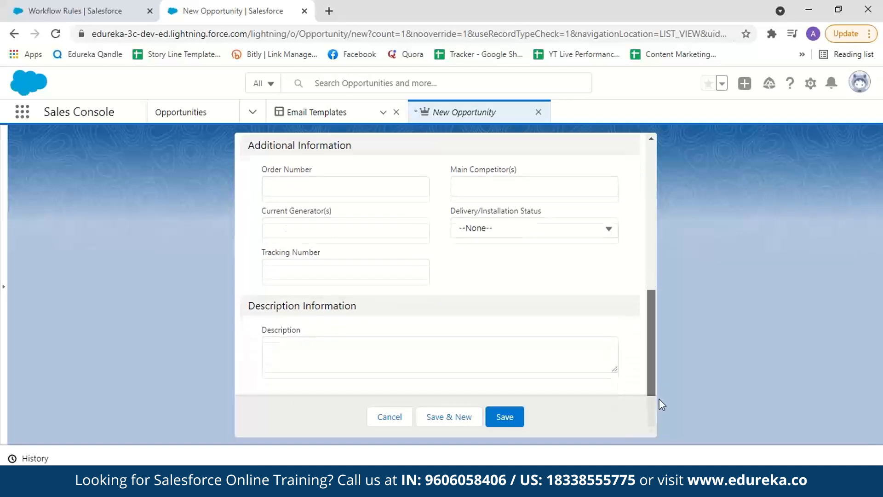
scroll(636, 219, up, 8)
click(505, 417)
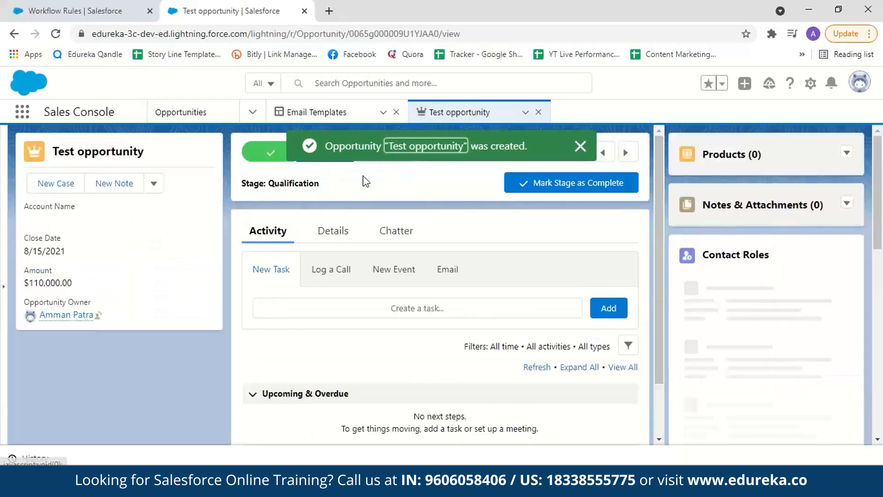
Switch to Gmail in a new browser tab and check the workflow alert email "Opportunity amount greater than 100,000.00"
click(328, 10)
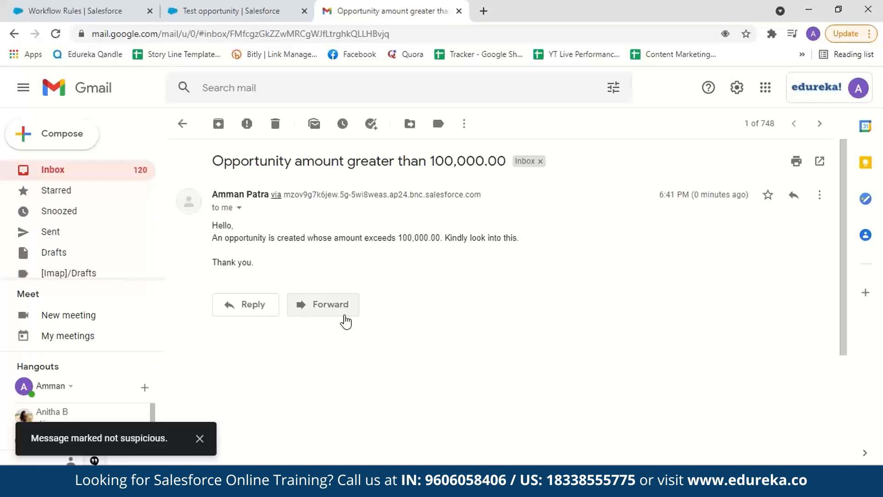